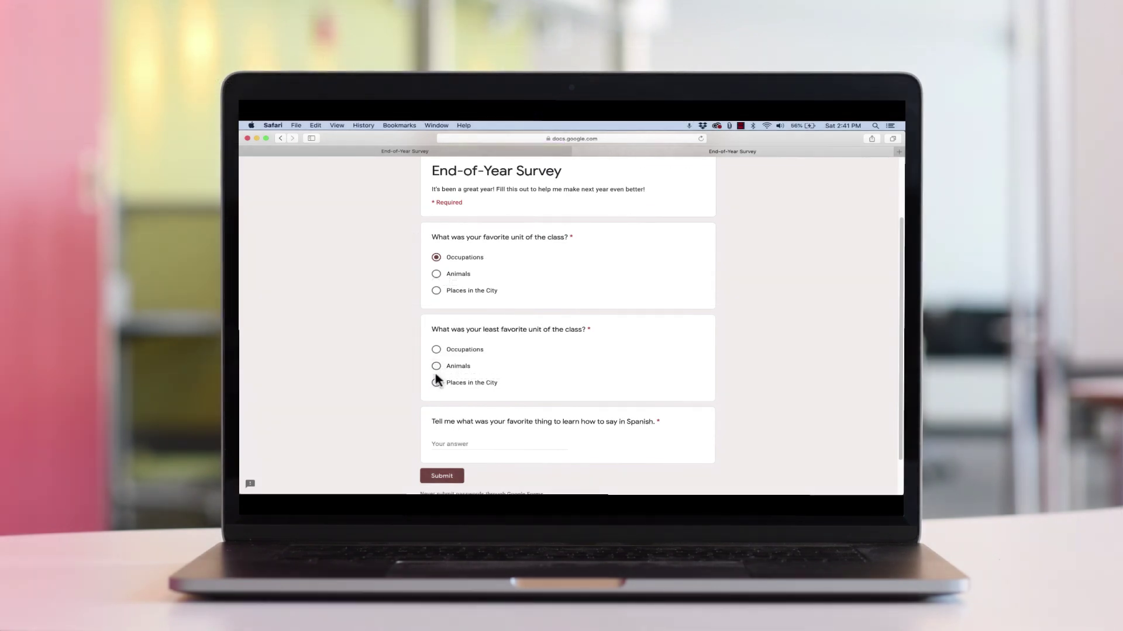
# Start a class material titled 'End-of-Year Survey' with a description ending 'even better!'.
pyautogui.scroll(-1, 486, 419)
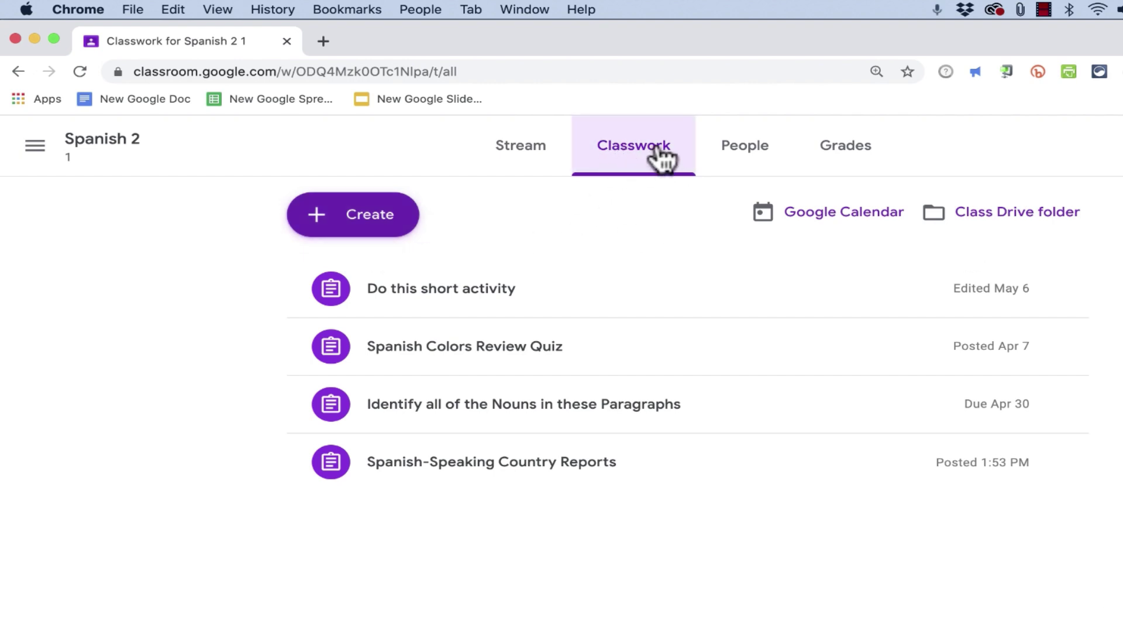
pyautogui.click(386, 222)
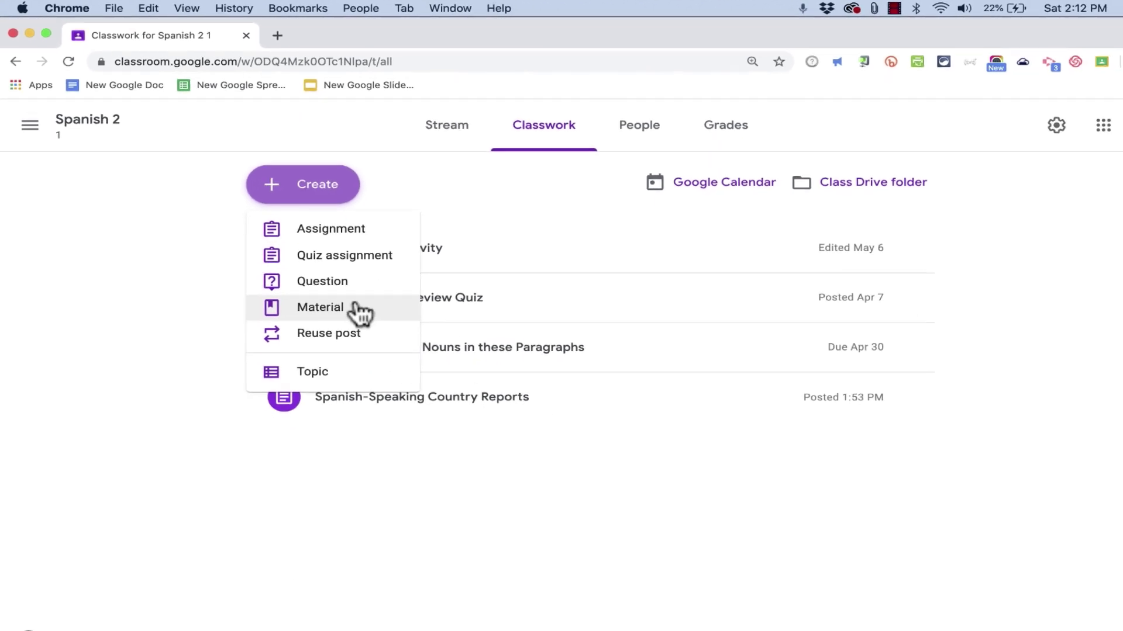
pyautogui.click(354, 307)
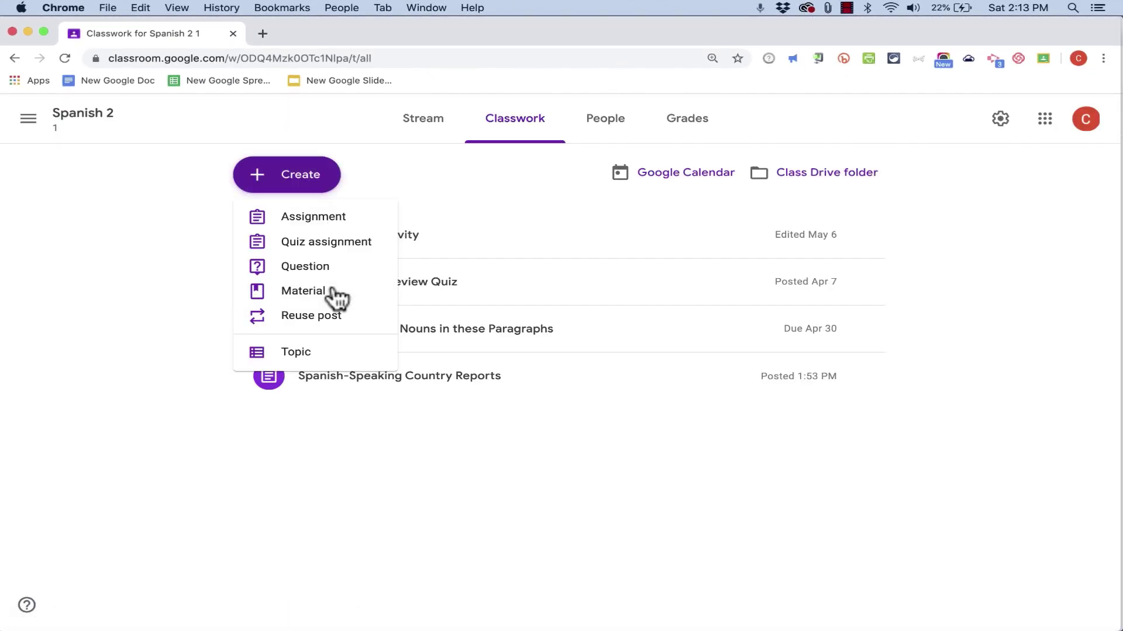
pyautogui.click(338, 298)
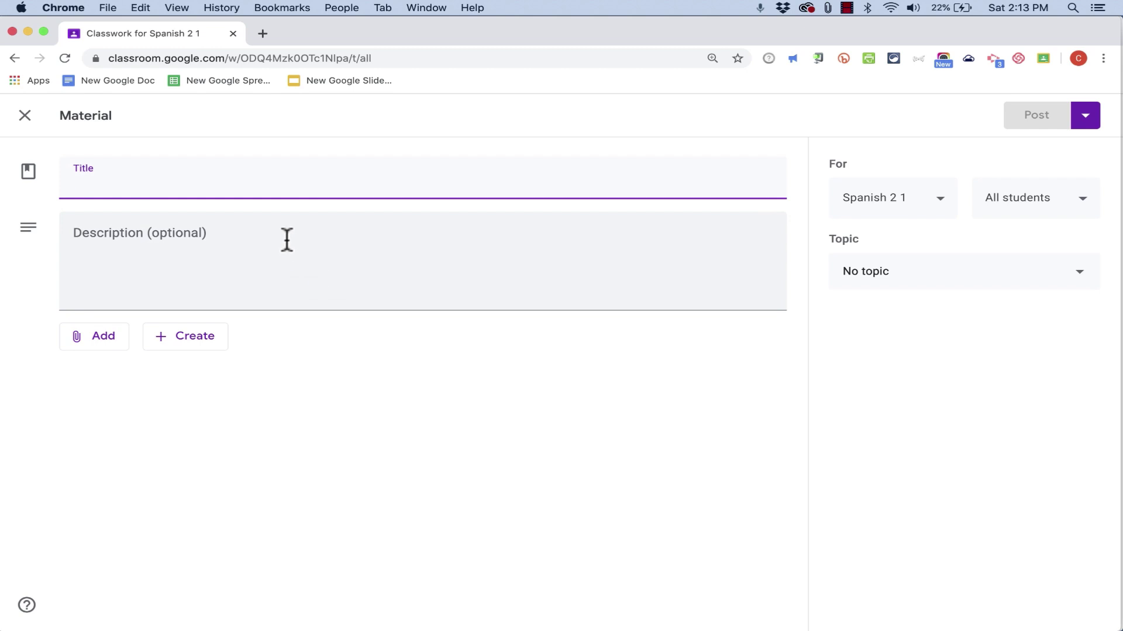
pyautogui.write('End-of-Year Survey')
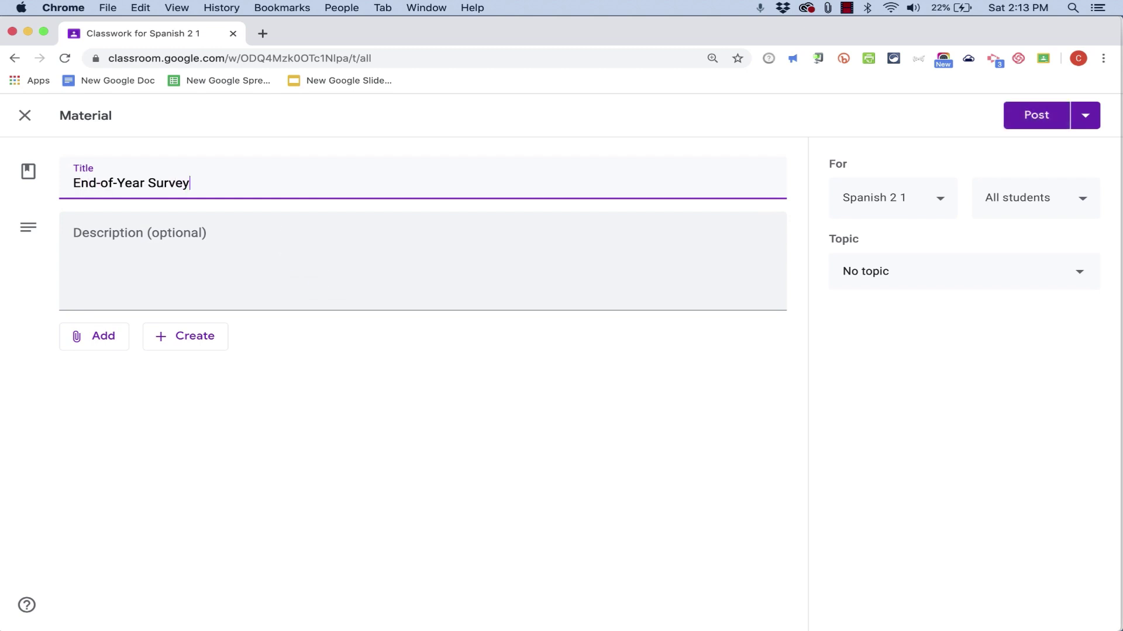
pyautogui.press('Tab')
pyautogui.write('Please fill out this brief survey to help me make next year')
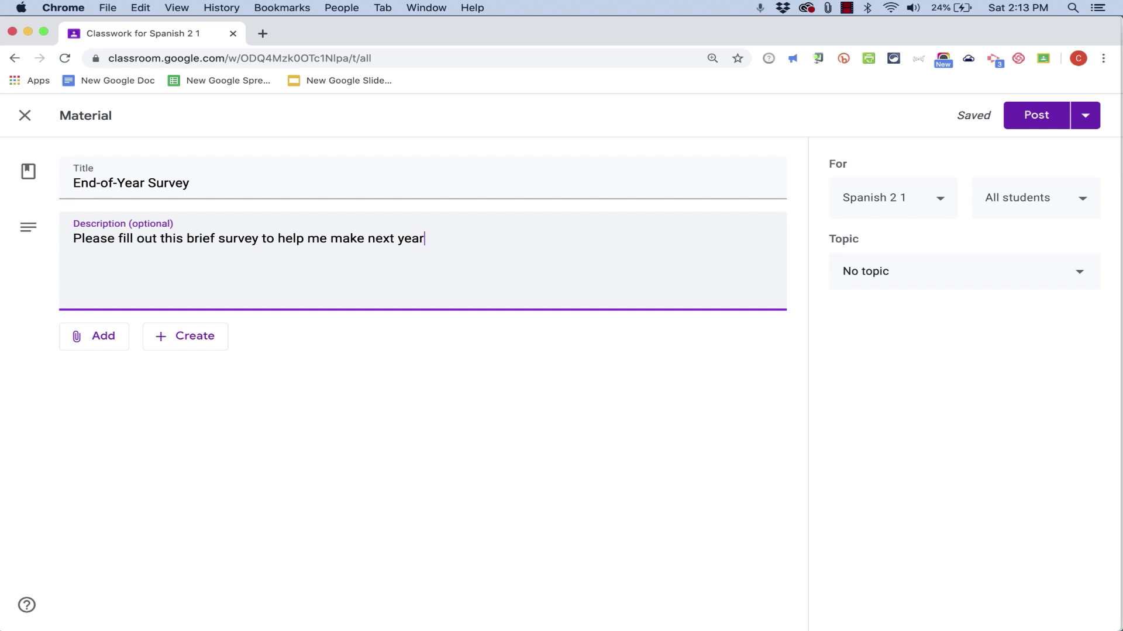
pyautogui.write('even better!')
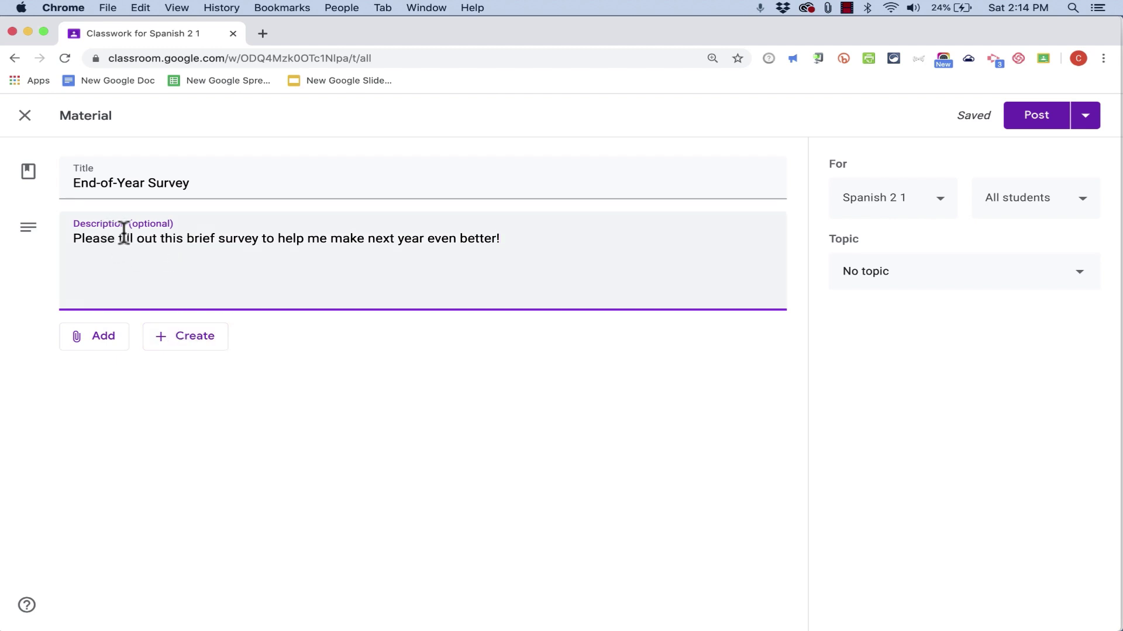
# Cancel out of the Drive picker, then attach a newly created blank Google Form instead.
pyautogui.click(98, 342)
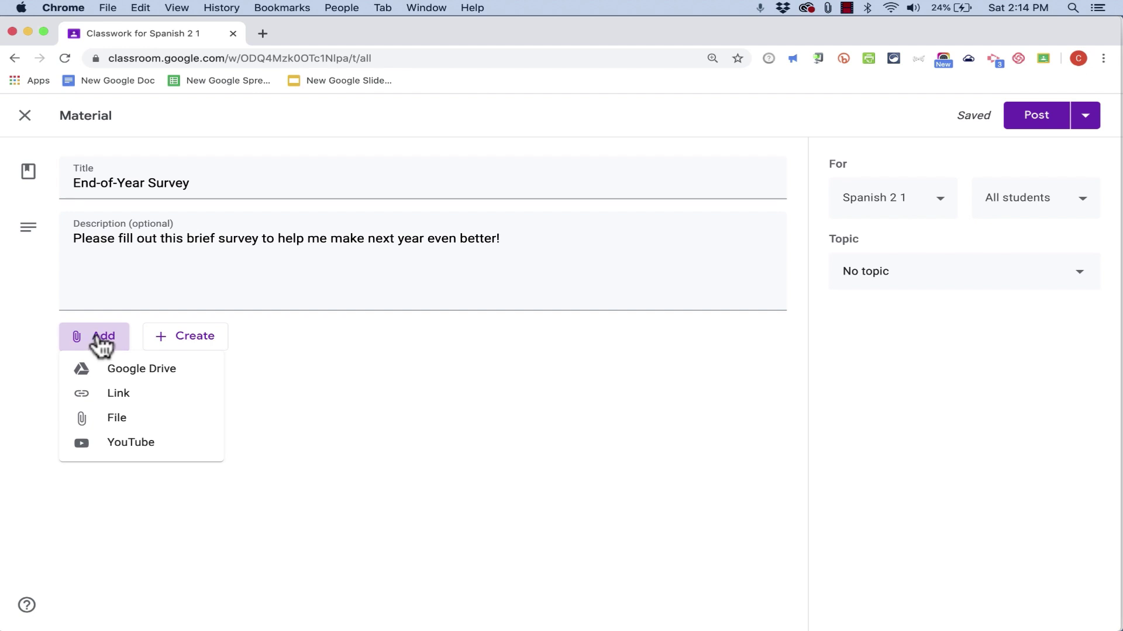
pyautogui.click(128, 377)
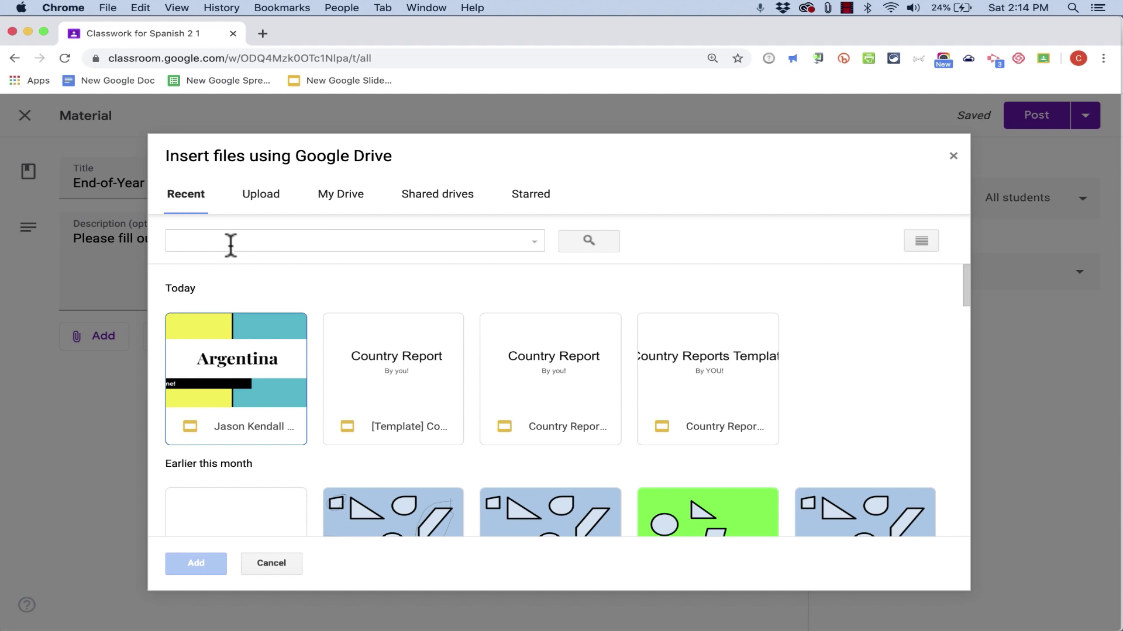
pyautogui.click(218, 237)
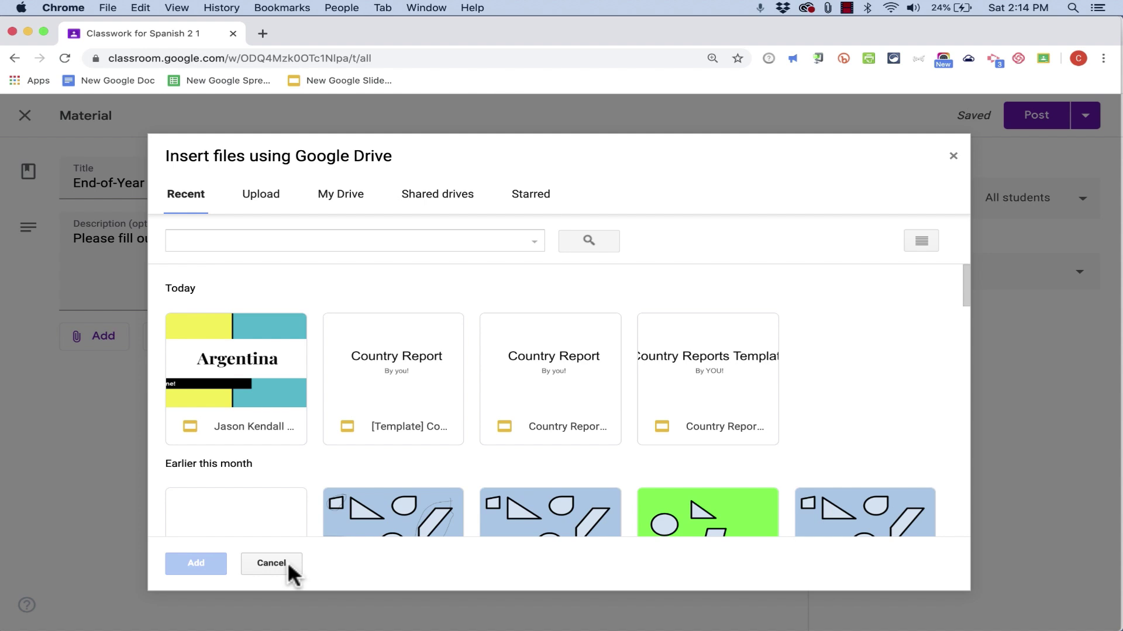
pyautogui.click(272, 563)
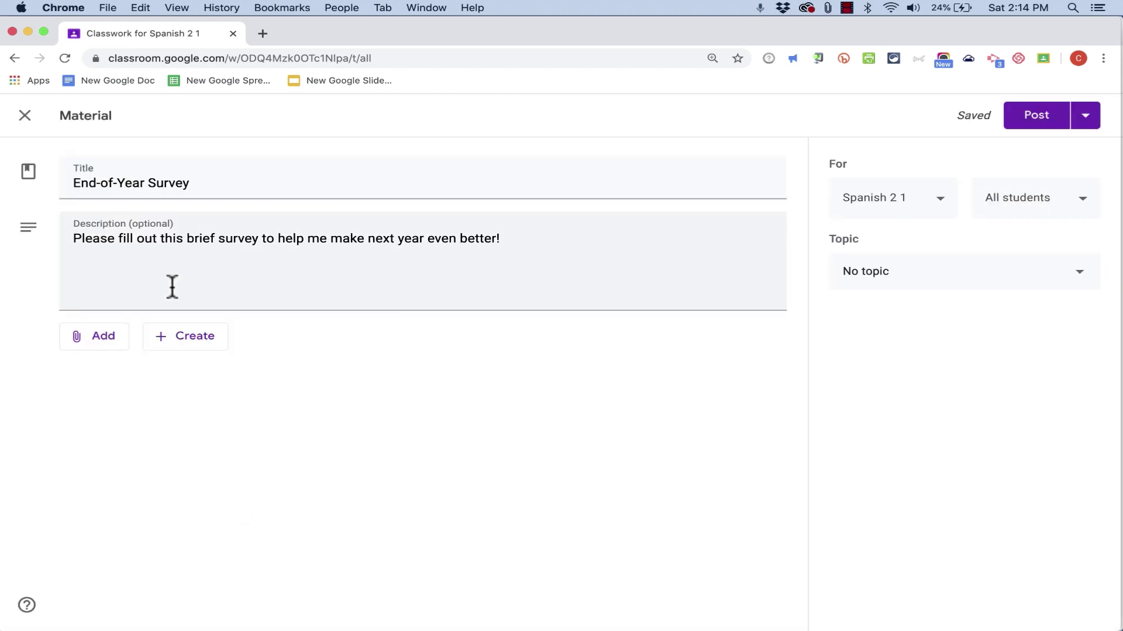
pyautogui.click(195, 342)
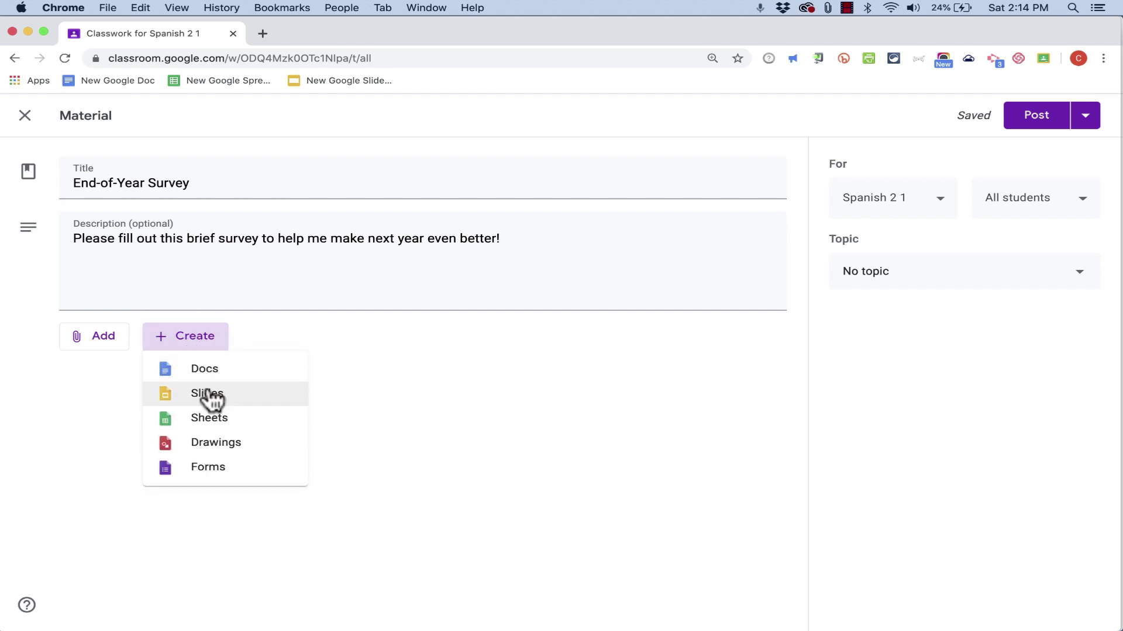
pyautogui.click(232, 466)
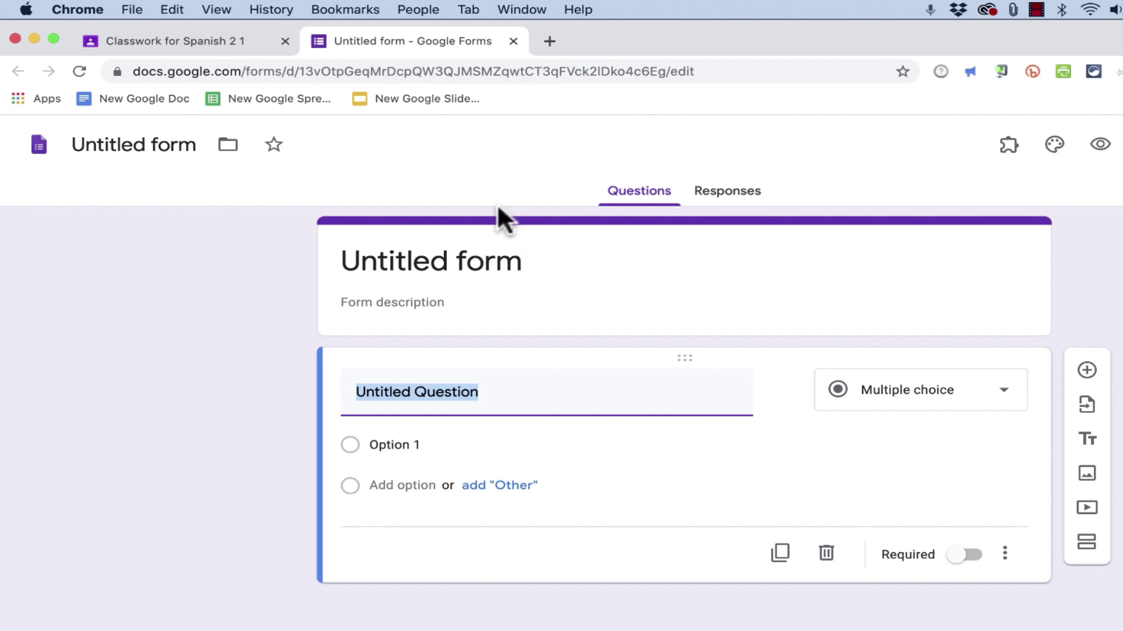
# Title the form 'End-of-Year Survey' with description 'It's been a great year! Fill this out…even better!'.
pyautogui.click(476, 261)
pyautogui.write('End-of-Year Survey')
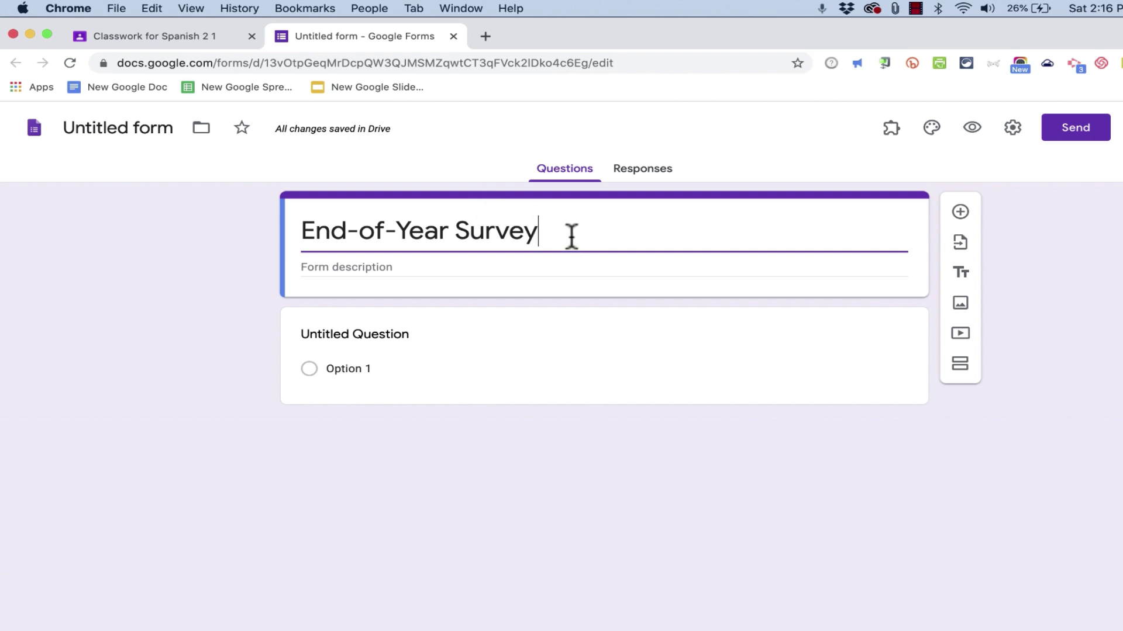
pyautogui.press('Tab')
pyautogui.write("It's been a great year! Fill this out")
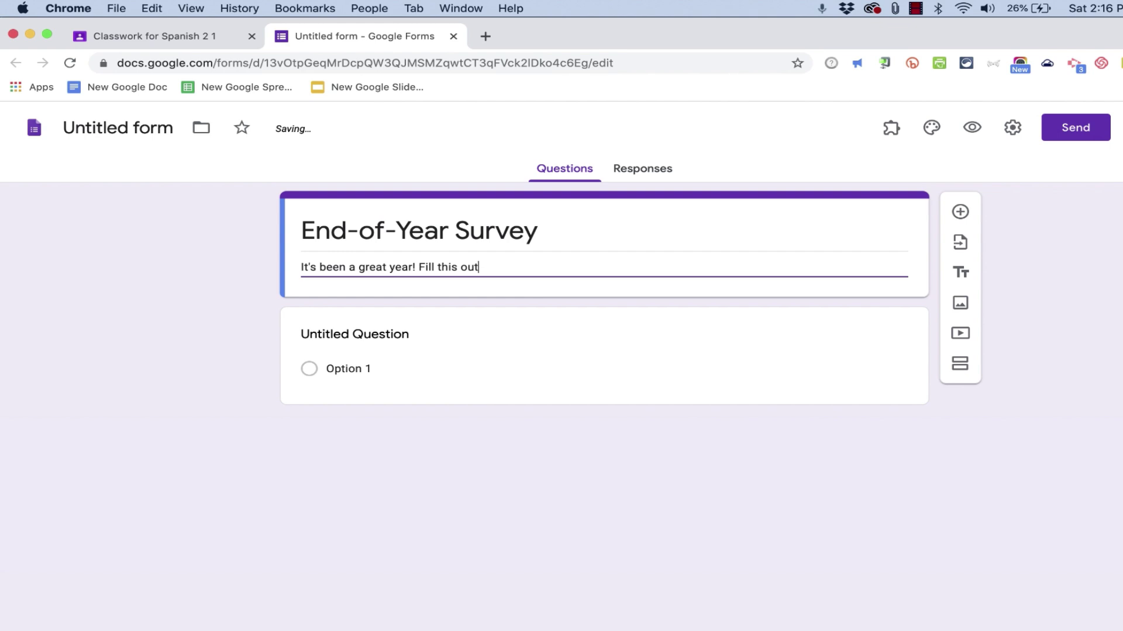
pyautogui.write(' to help me make next year even better!')
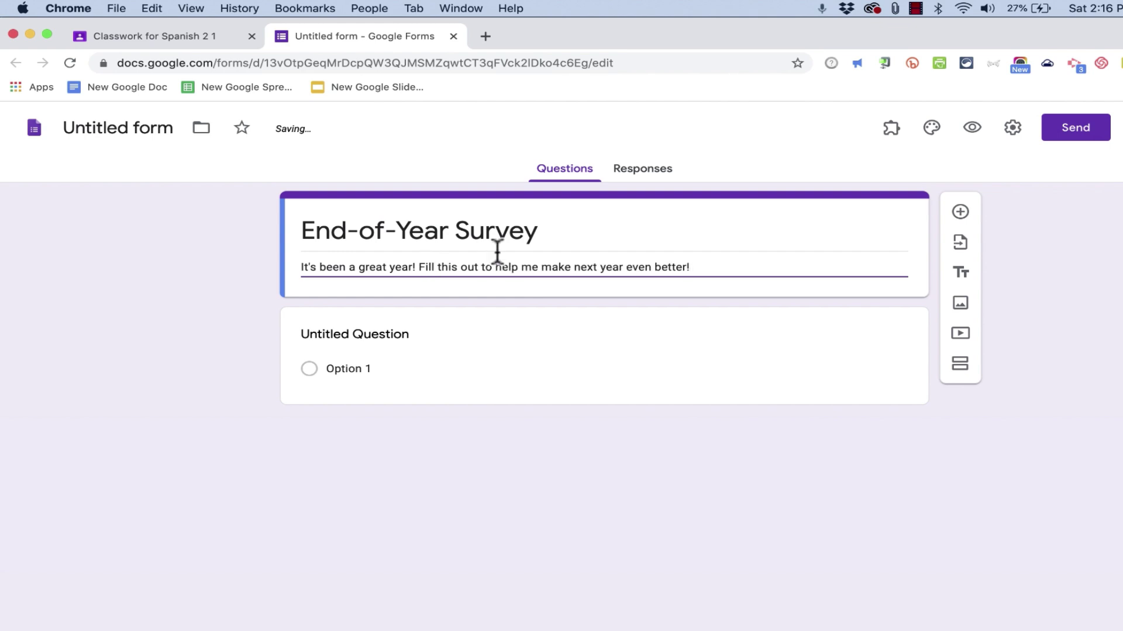
# Make the first question 'What was your favorite unit of the class?' as multiple choice.
pyautogui.click(361, 342)
pyautogui.write('What was your favorite unit of the class?')
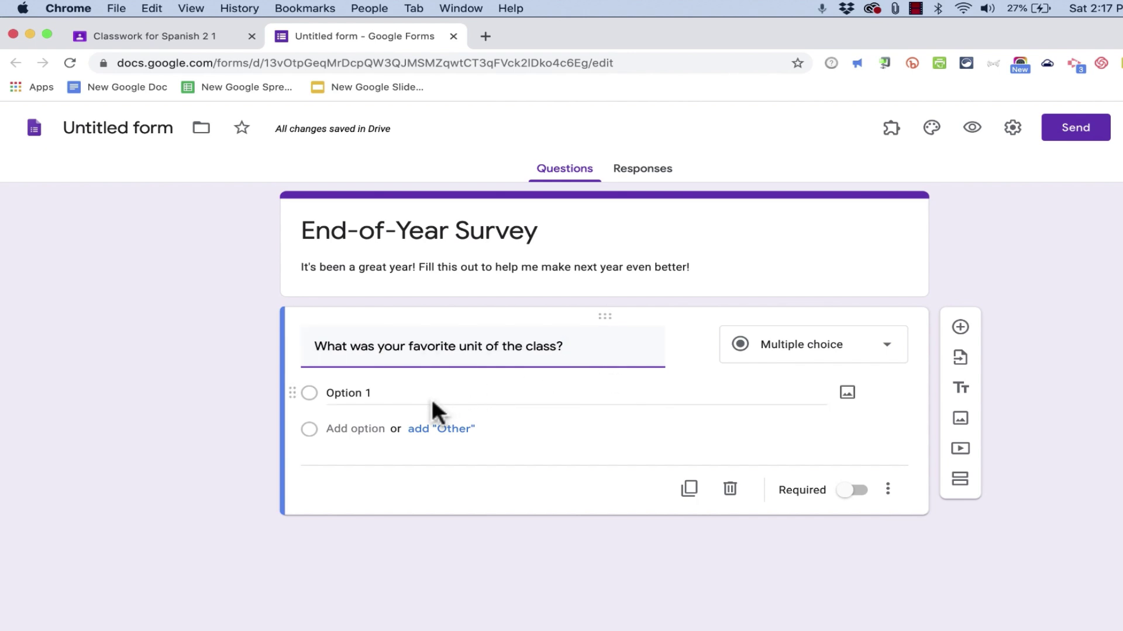
pyautogui.click(839, 306)
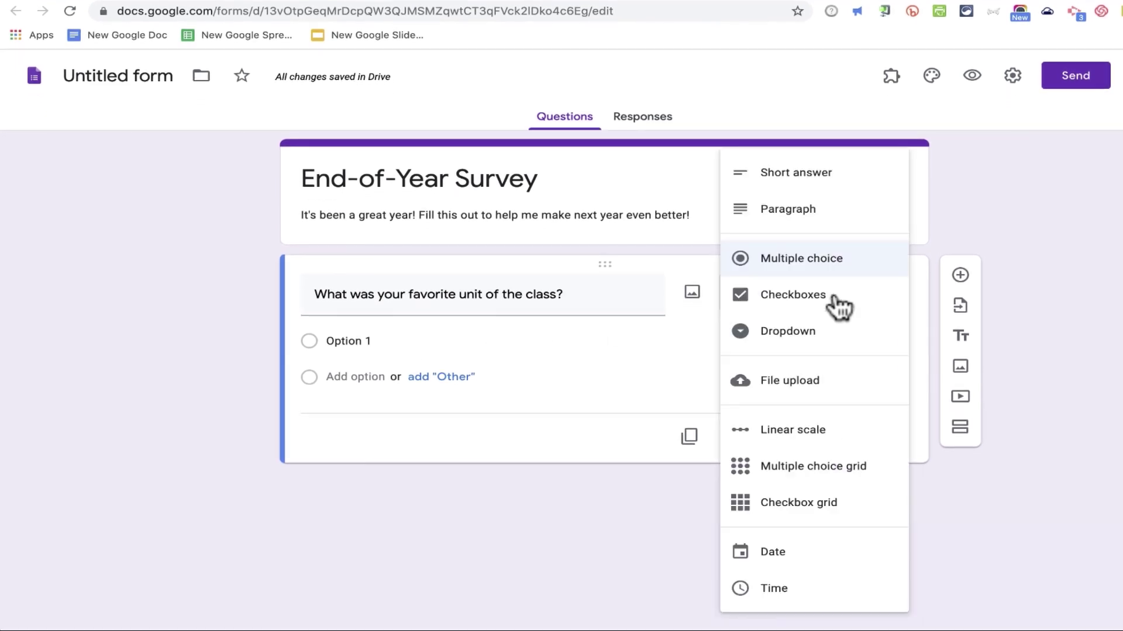
pyautogui.click(843, 186)
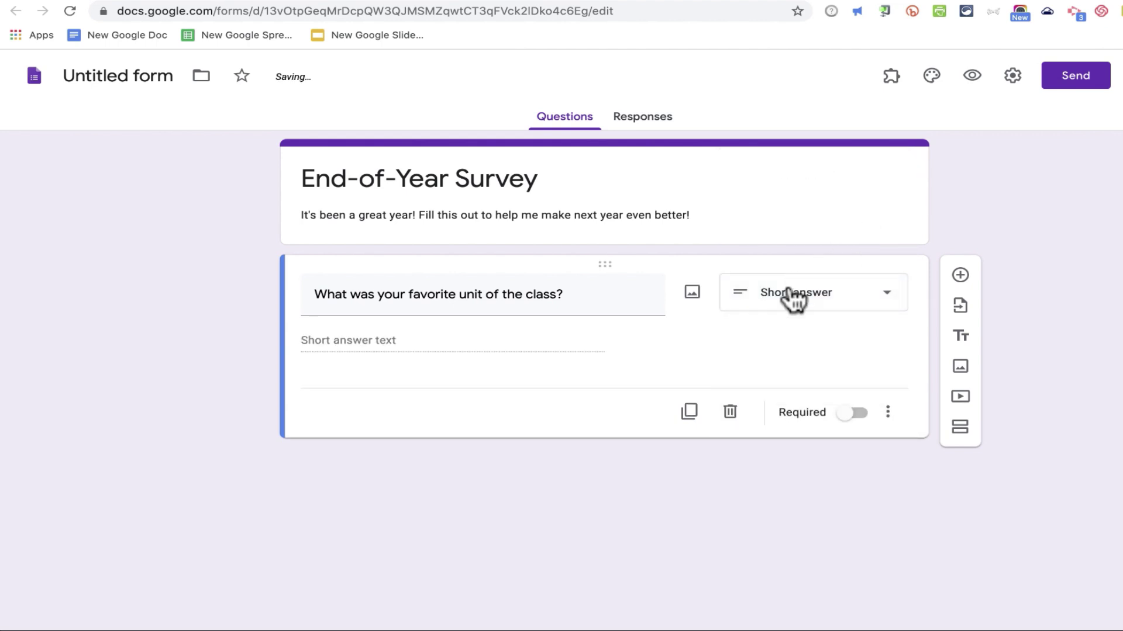
pyautogui.click(825, 303)
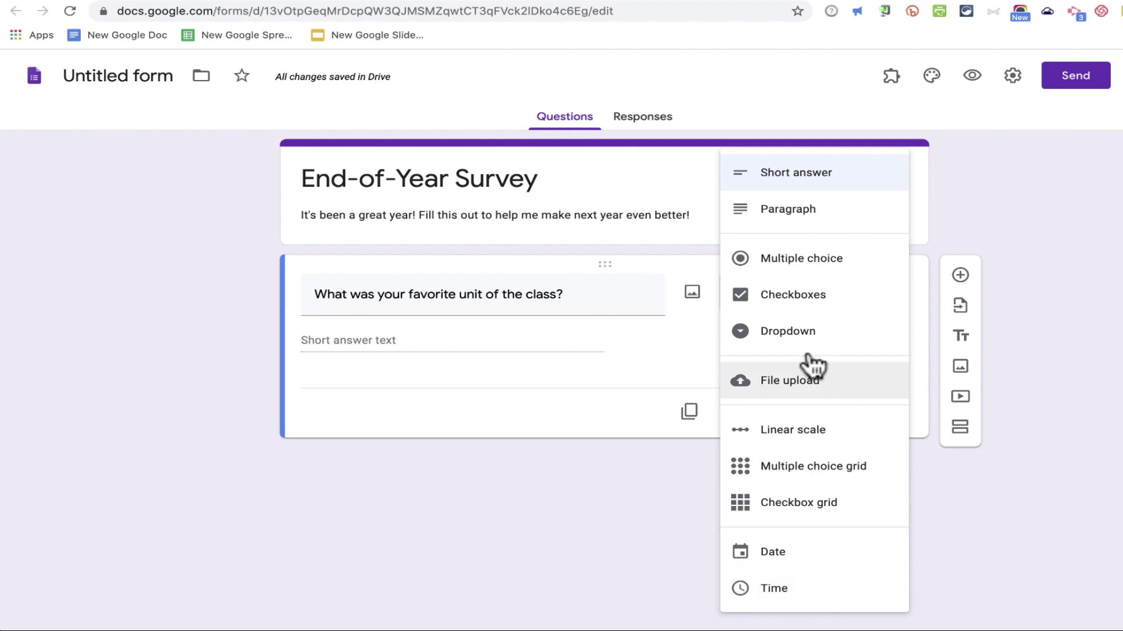
pyautogui.click(801, 263)
# Add options Occupations, Animals and Places in the City, and make the question required.
pyautogui.click(370, 341)
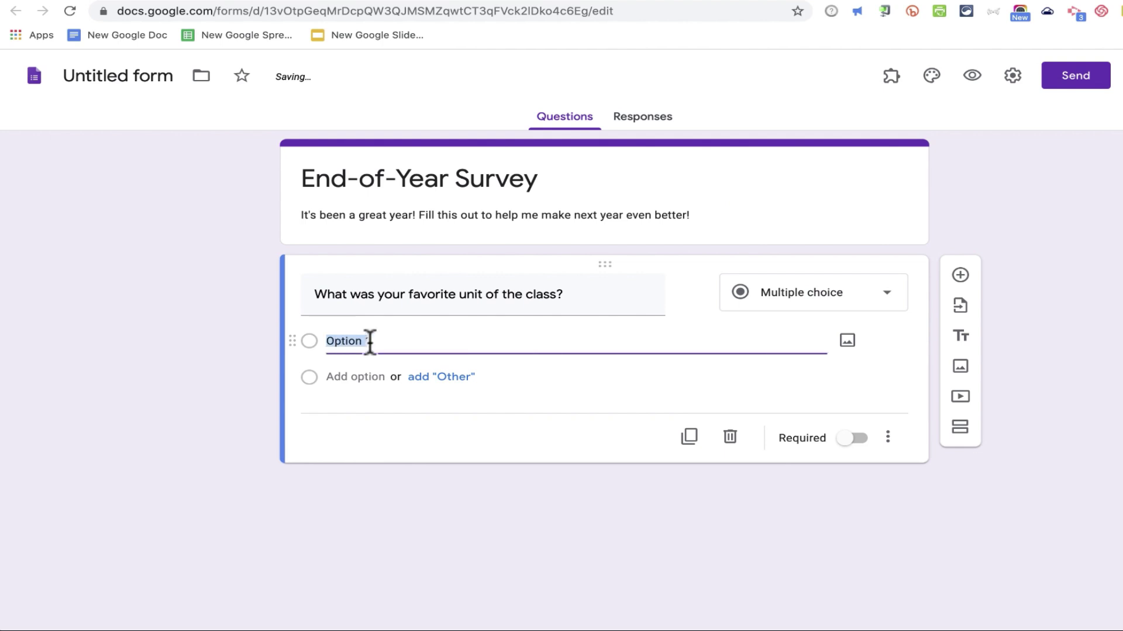
pyautogui.write('Occupations')
pyautogui.click(847, 341)
pyautogui.click(1016, 122)
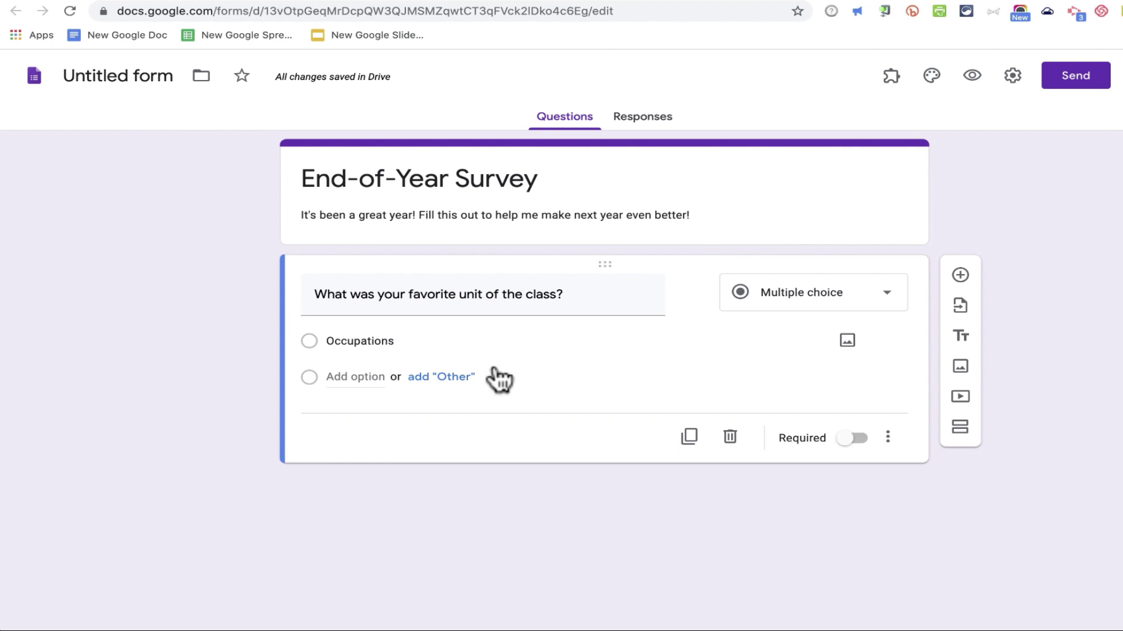
pyautogui.click(363, 371)
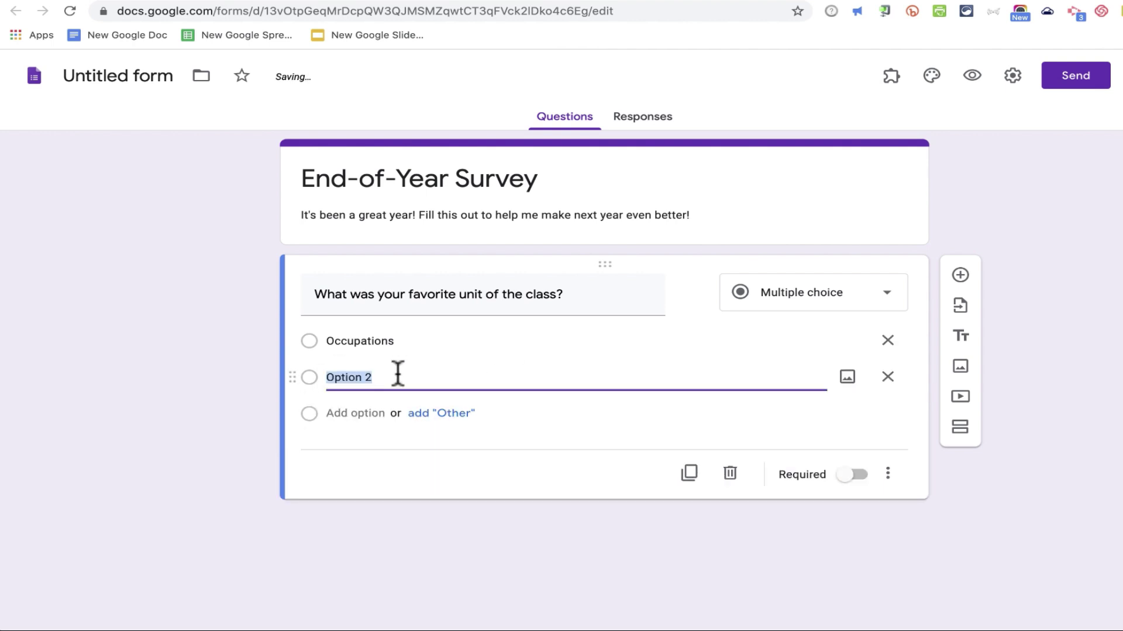
pyautogui.write('Animals')
pyautogui.press('Return')
pyautogui.write('Places in the City')
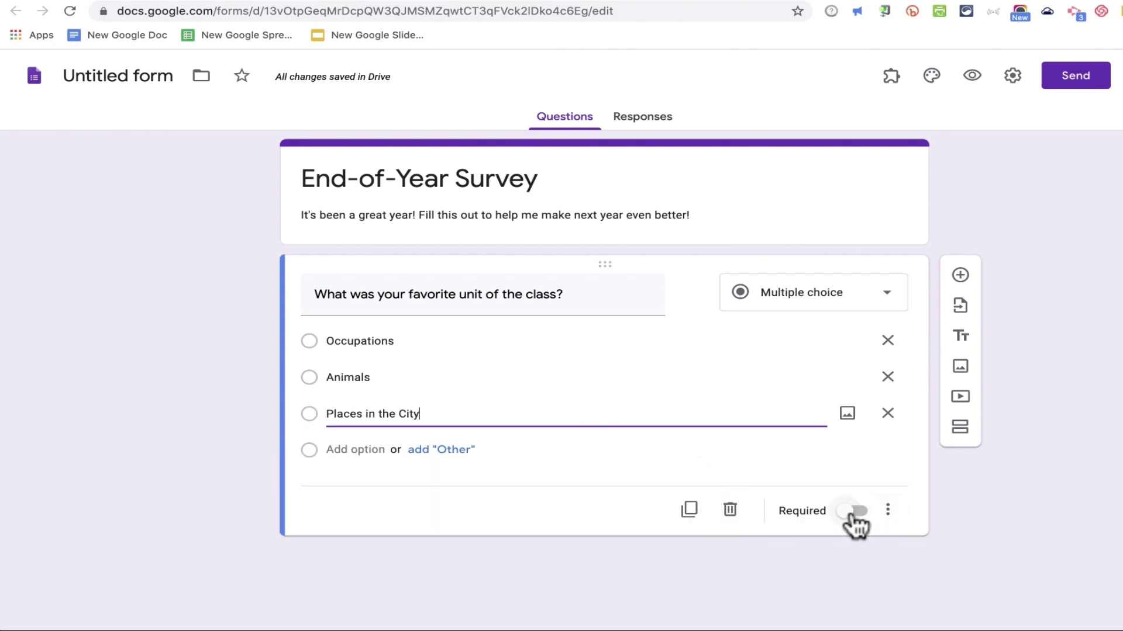
pyautogui.click(846, 512)
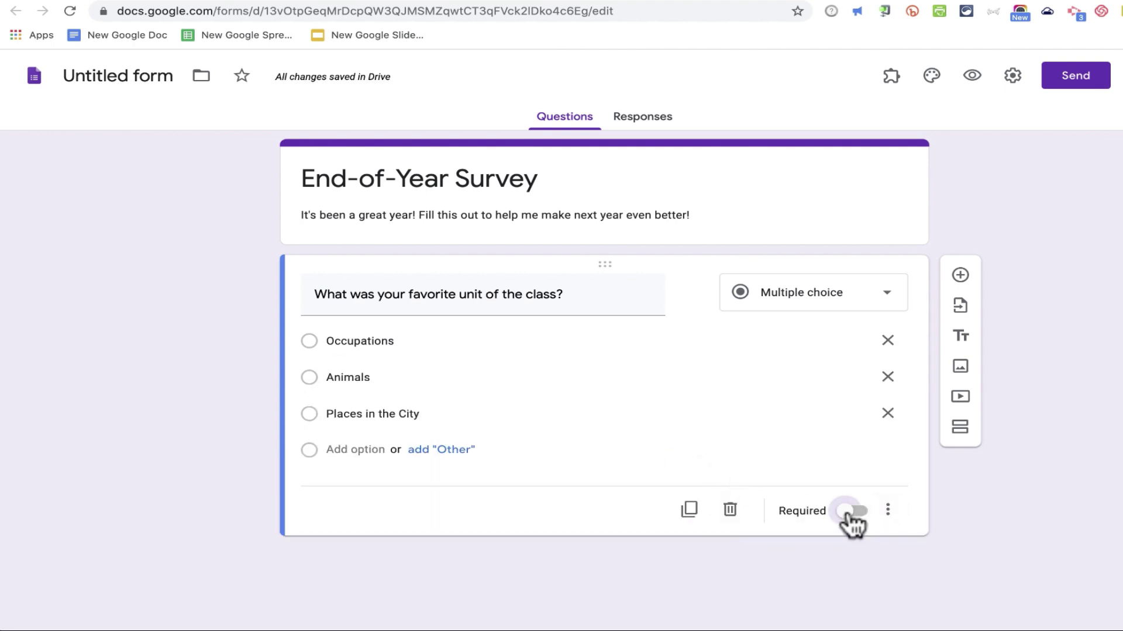
# Duplicate the favorite-unit question and insert 'least' so the copy asks about the least favorite unit.
pyautogui.click(960, 276)
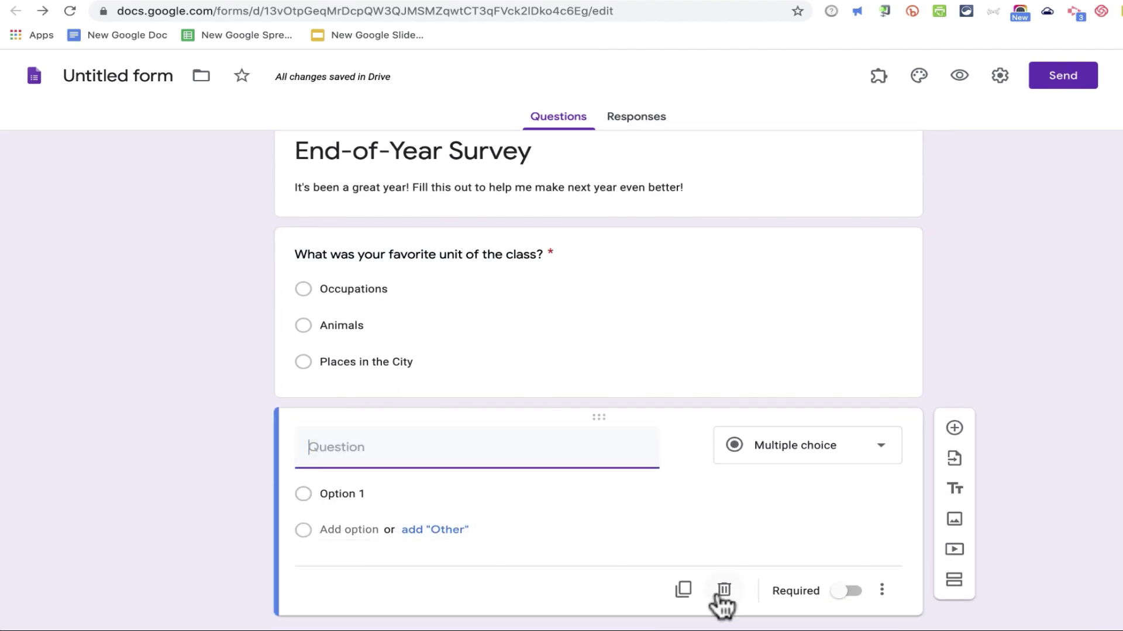
pyautogui.click(723, 591)
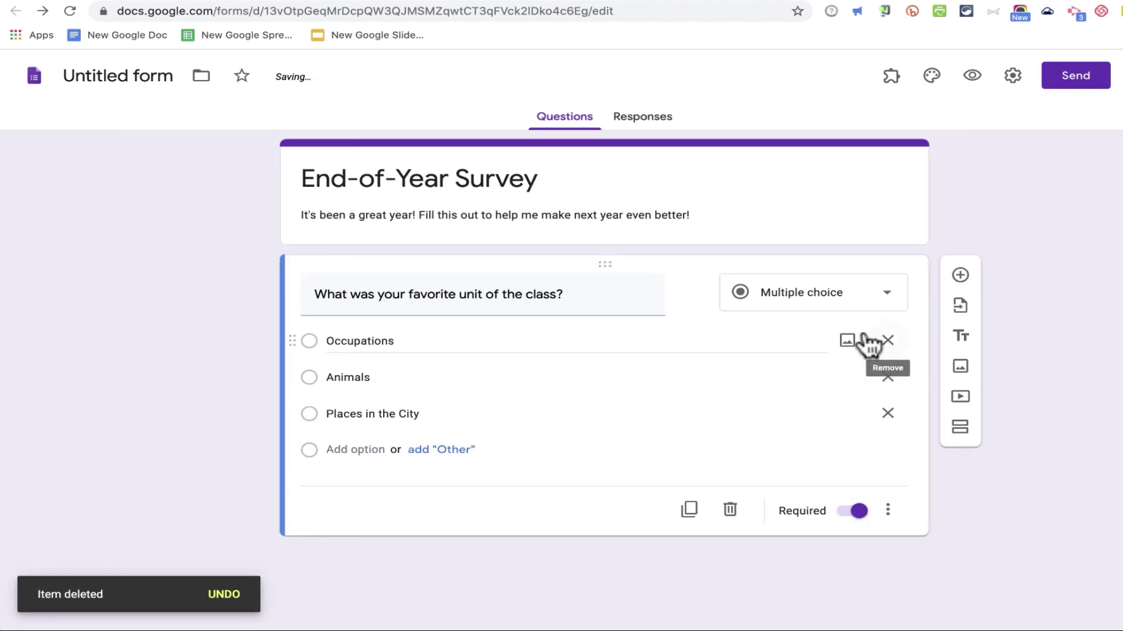
pyautogui.click(689, 514)
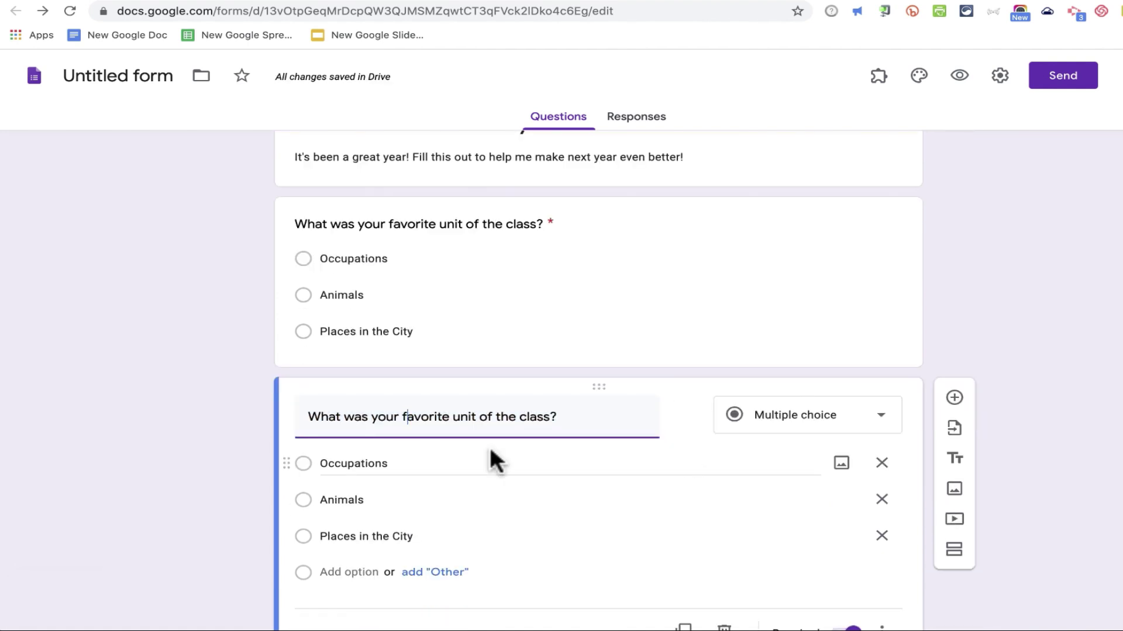
pyautogui.write('least')
pyautogui.scroll(-1, 489, 473)
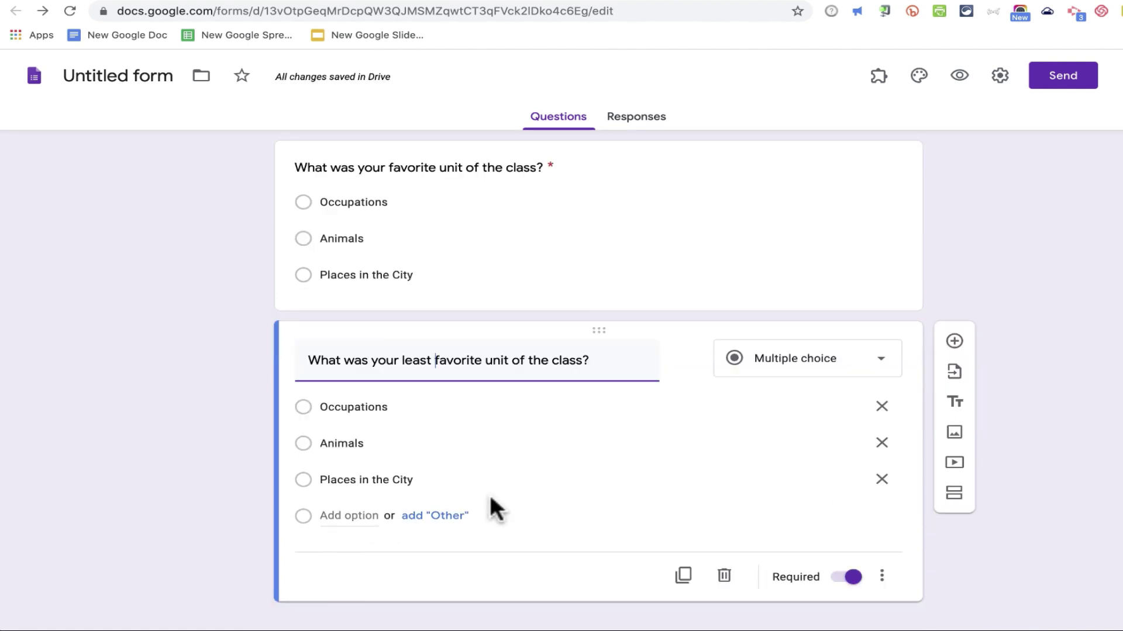
# Add a required short-answer question asking about favorite Spanish things learned.
pyautogui.click(953, 340)
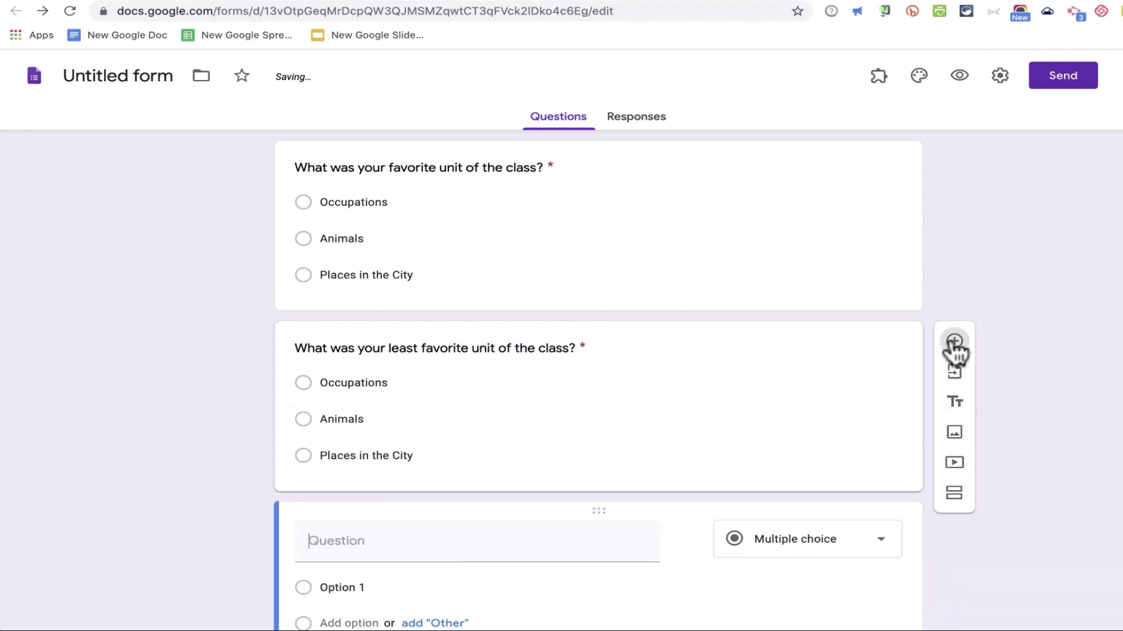
pyautogui.click(875, 413)
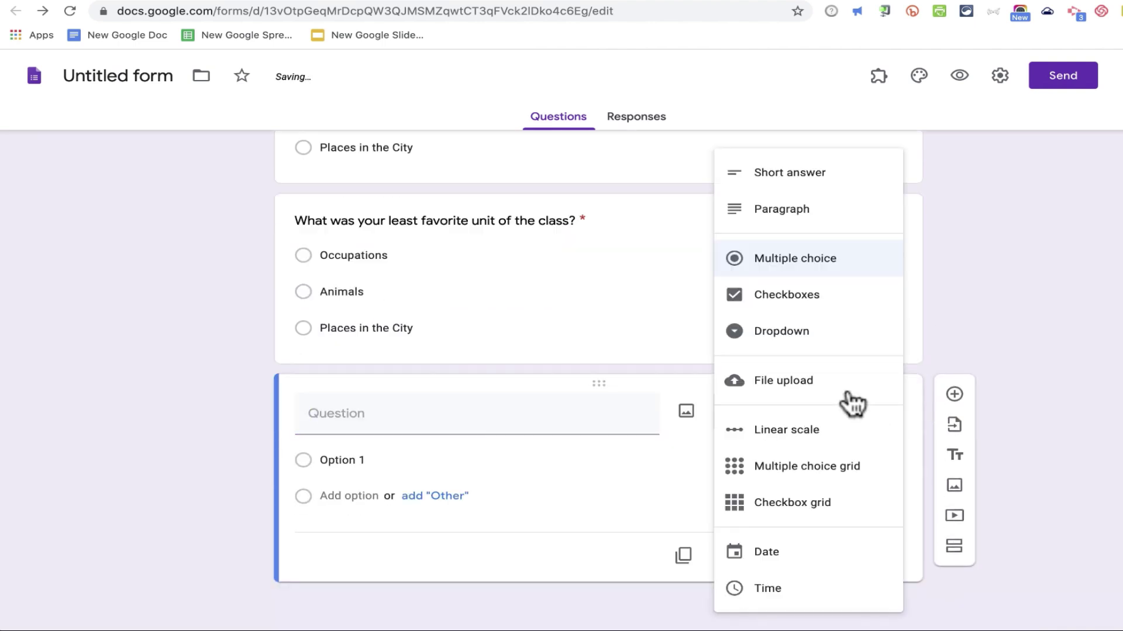
pyautogui.click(807, 173)
pyautogui.write('Tell me what was your favorite thing to learn how to say in Spanish.')
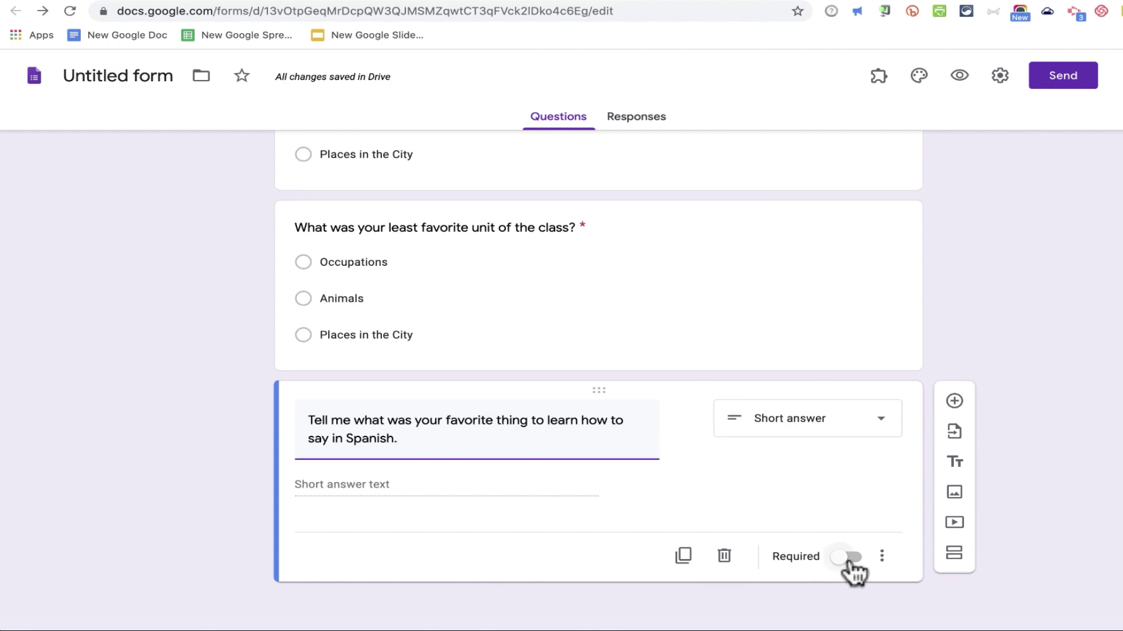
pyautogui.click(849, 558)
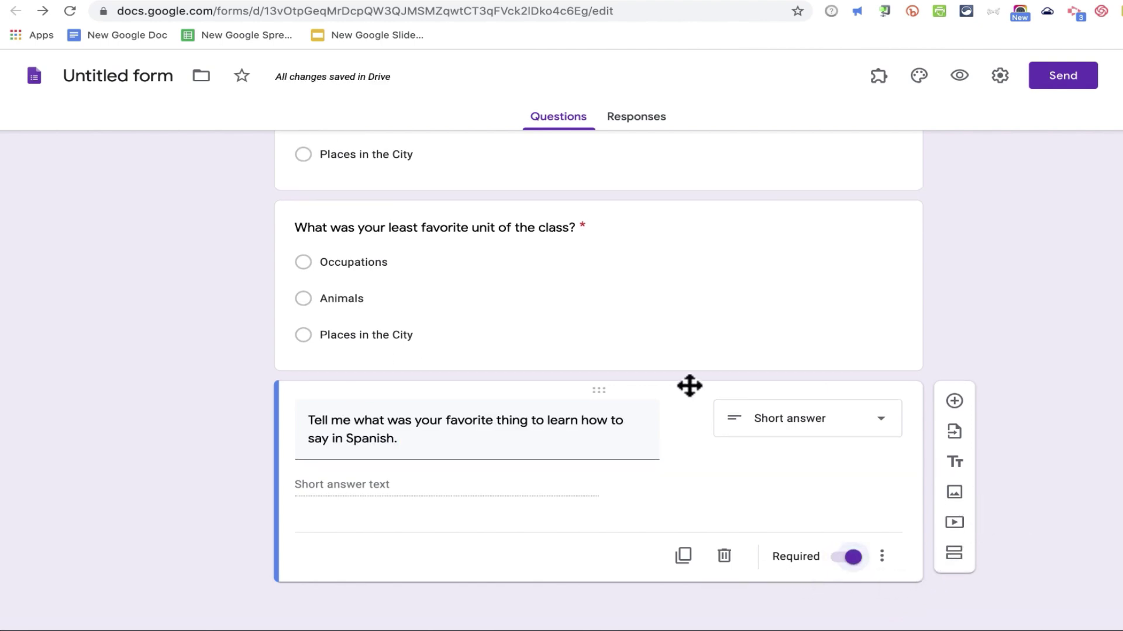
# Rename the form file to 'End-of-Year Survey' and check Responses shows 0 responses.
pyautogui.click(95, 80)
pyautogui.scroll(5, 346, 244)
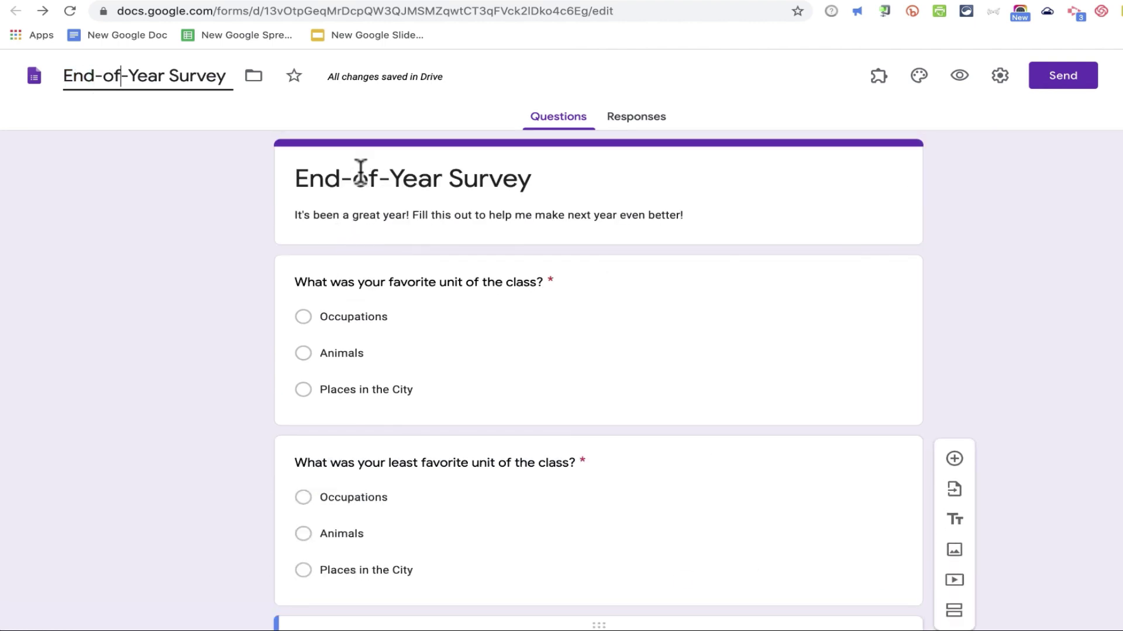
pyautogui.press('Return')
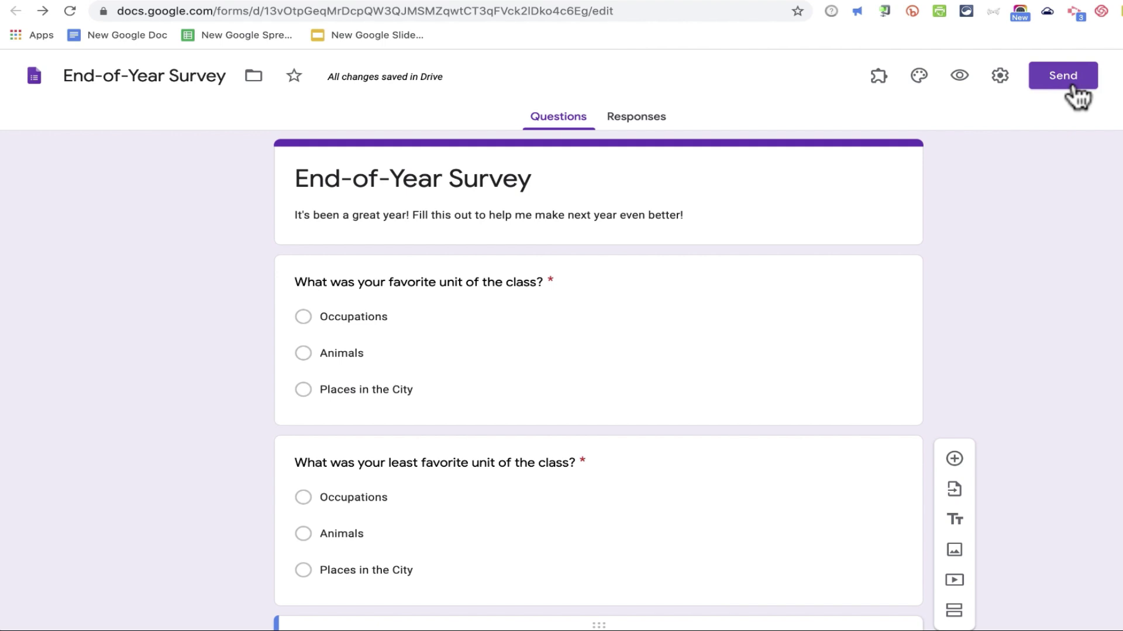
pyautogui.click(559, 125)
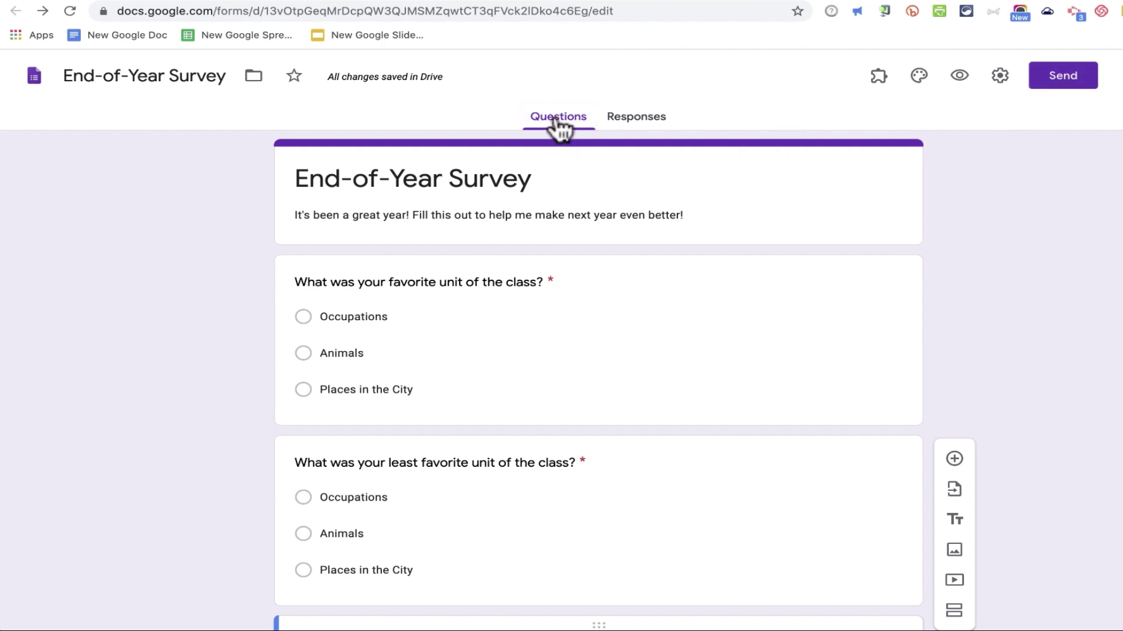
pyautogui.click(637, 120)
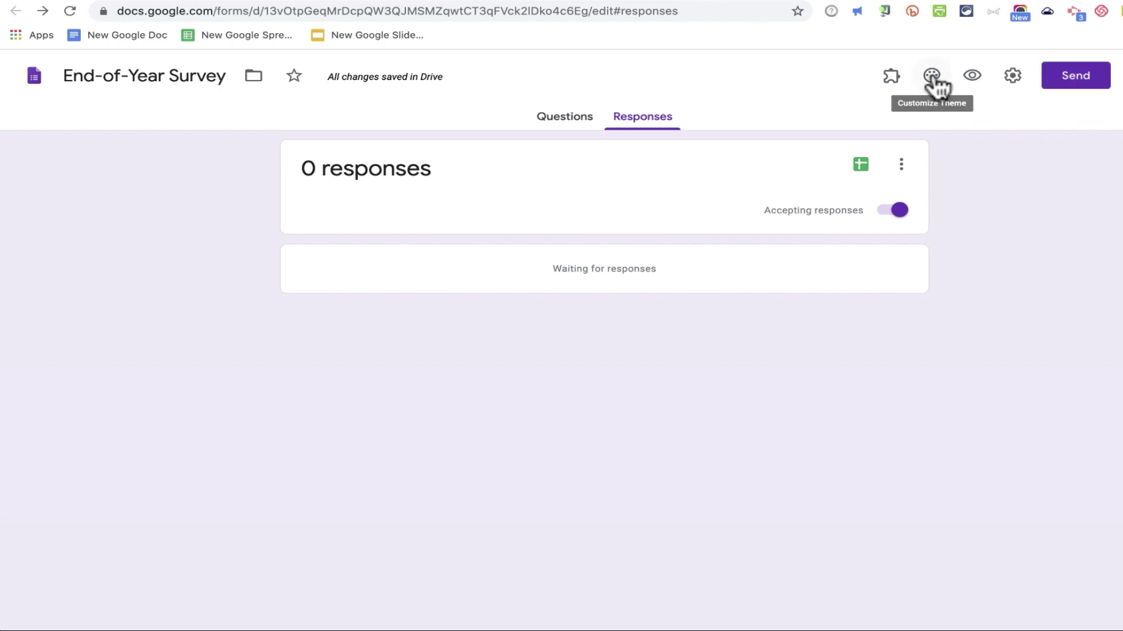
# Back on the Questions tab, change the form's theme colour to blue.
pyautogui.click(565, 117)
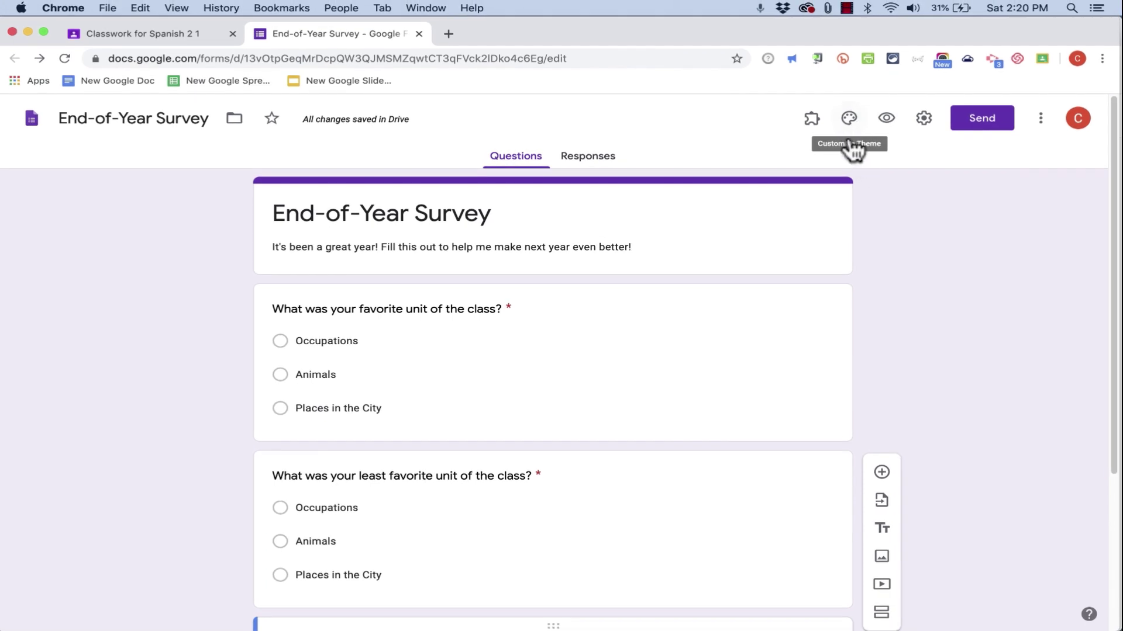
pyautogui.click(851, 120)
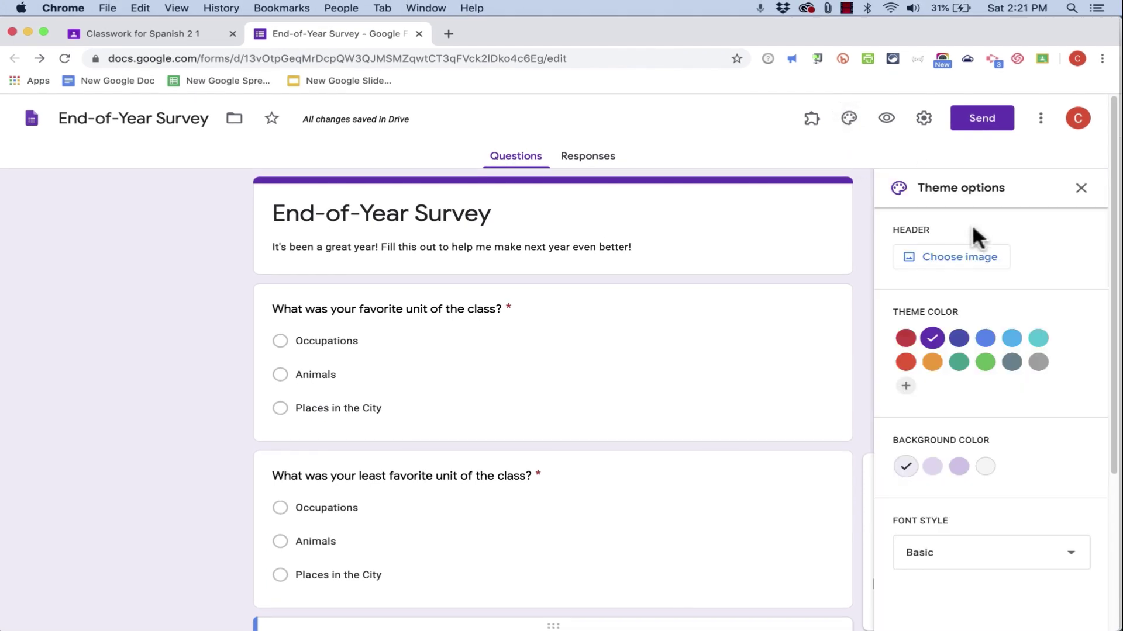
pyautogui.click(985, 338)
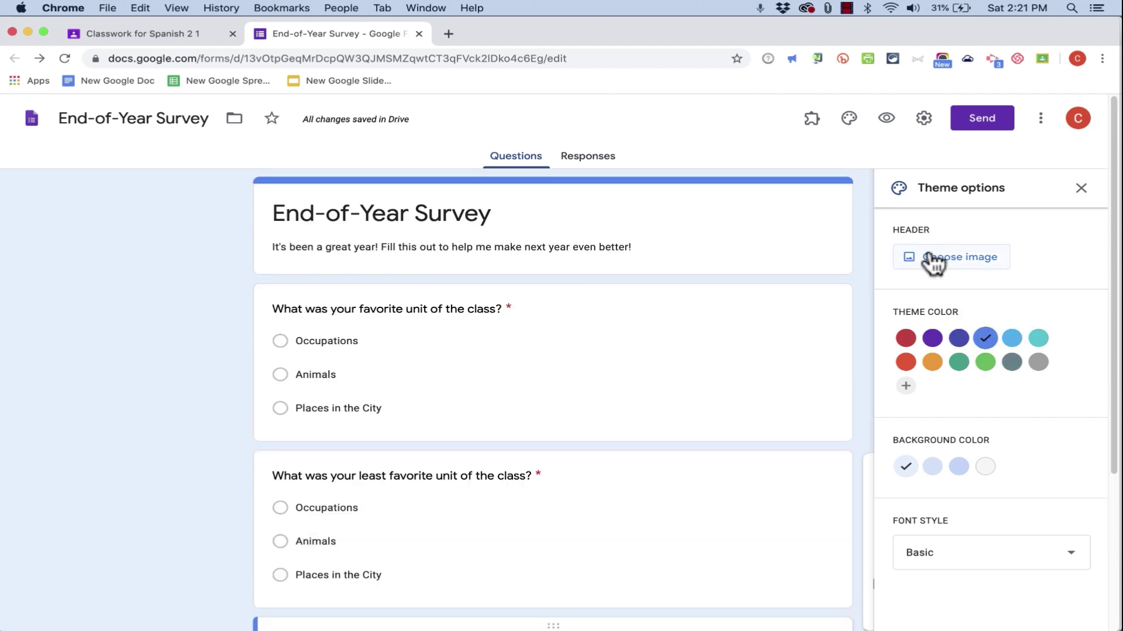
# Set the header to the binoculars-on-a-map image from the Travel category.
pyautogui.click(966, 253)
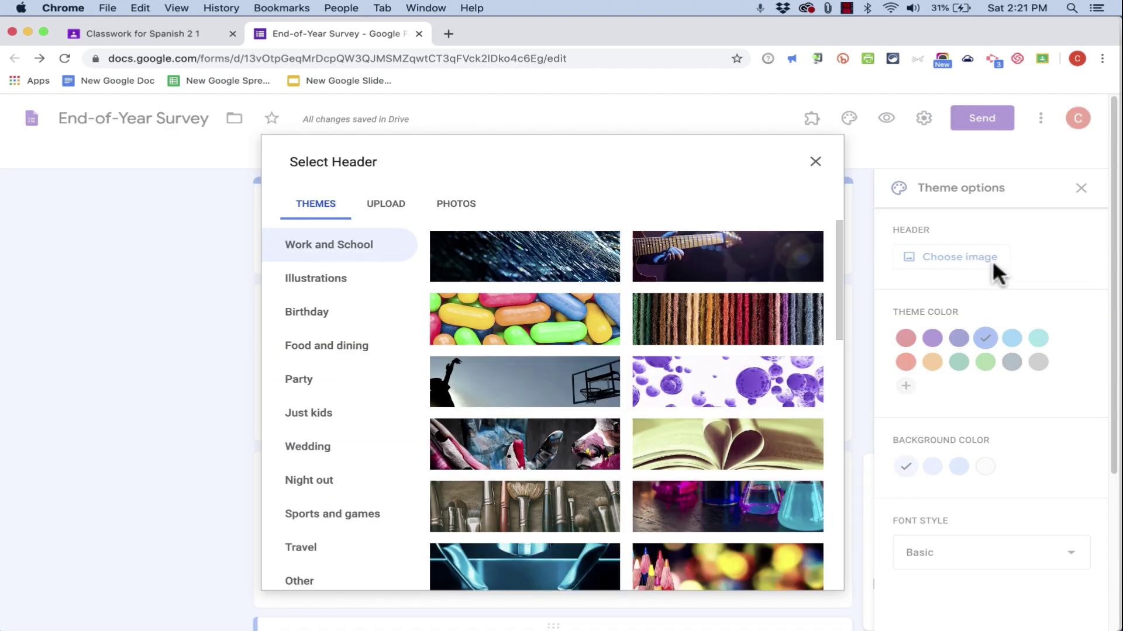
pyautogui.scroll(-2, 601, 380)
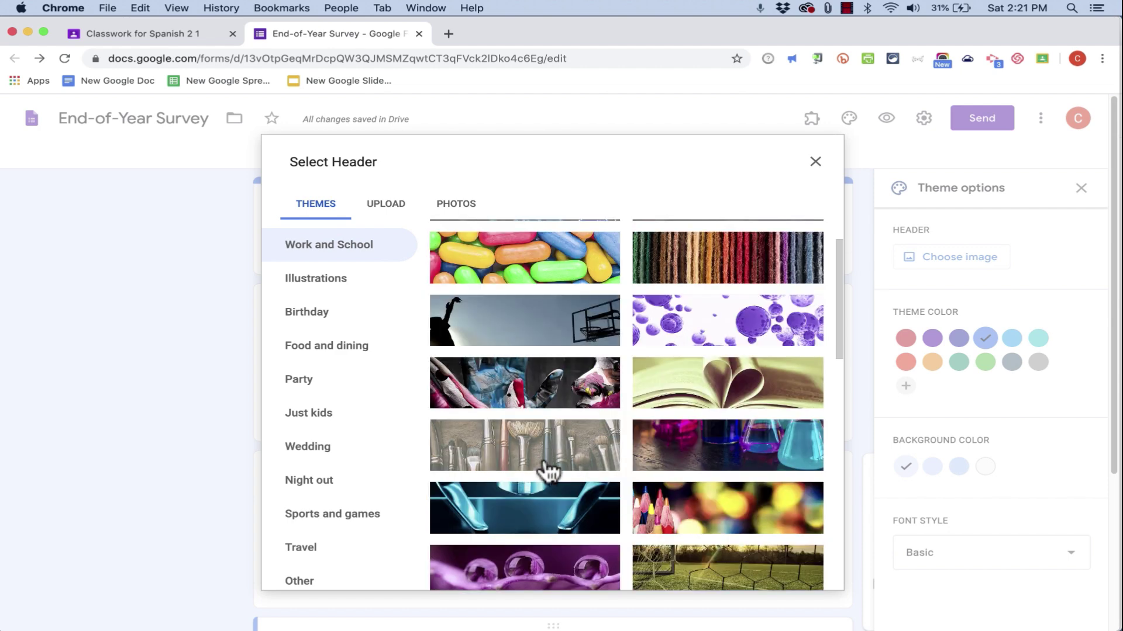
pyautogui.click(609, 466)
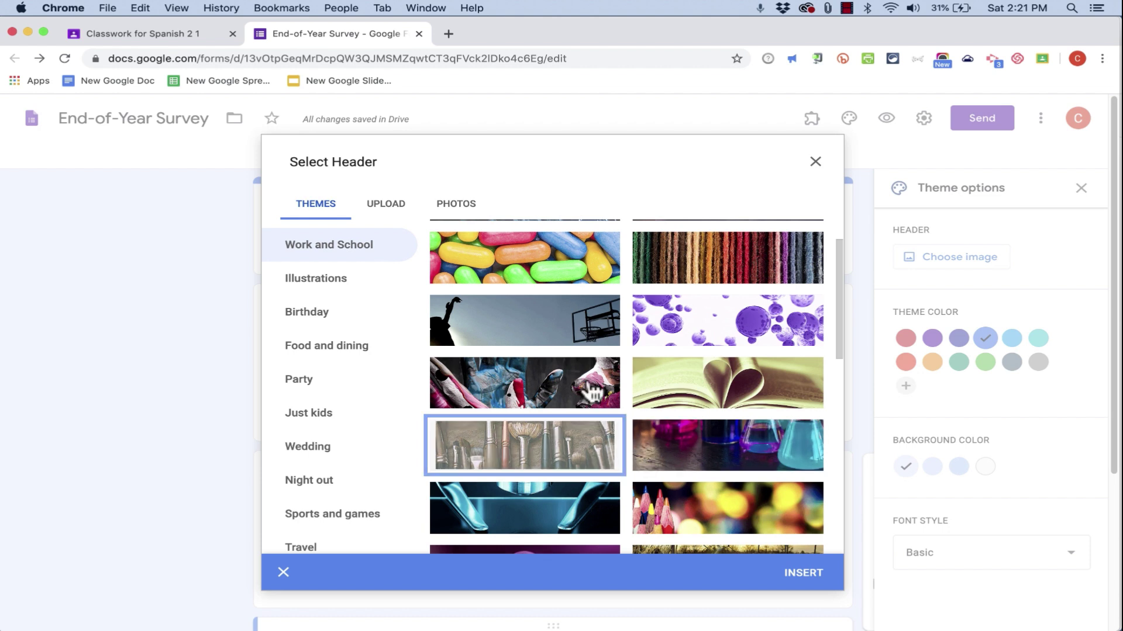
pyautogui.click(321, 546)
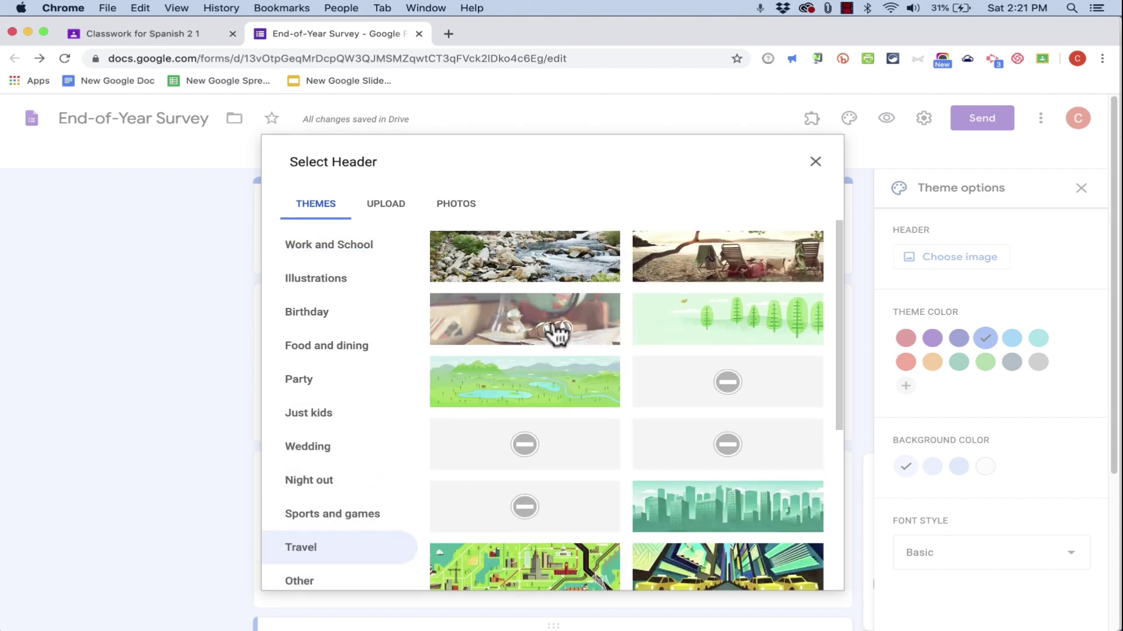
pyautogui.click(558, 333)
pyautogui.click(817, 569)
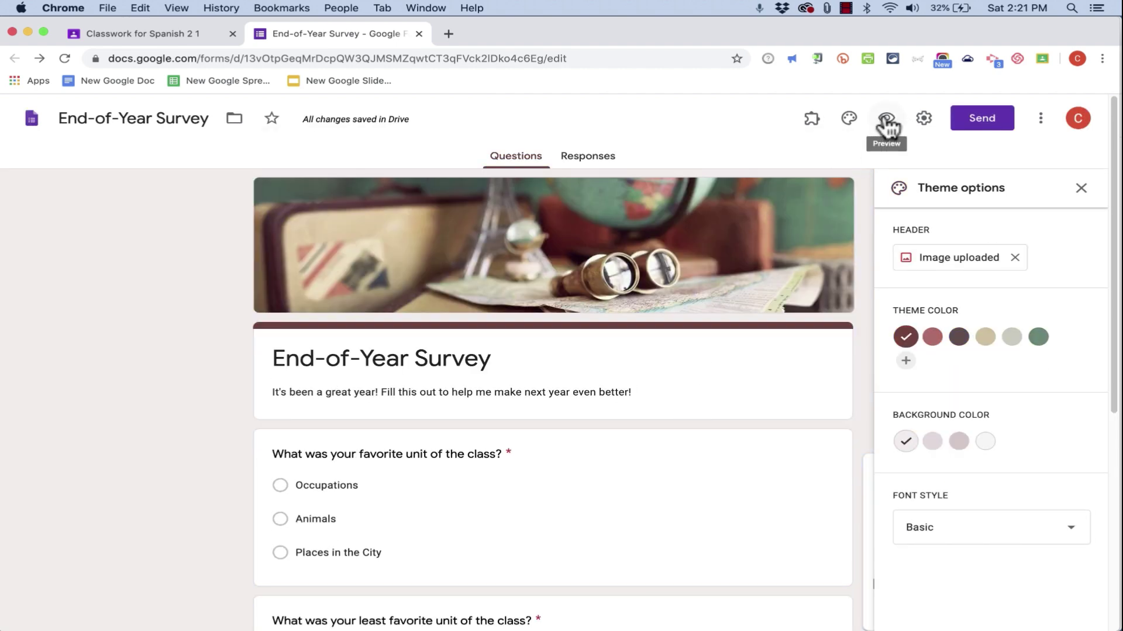
# Preview the survey, look at Send options without sending, and close the form tab.
pyautogui.click(886, 119)
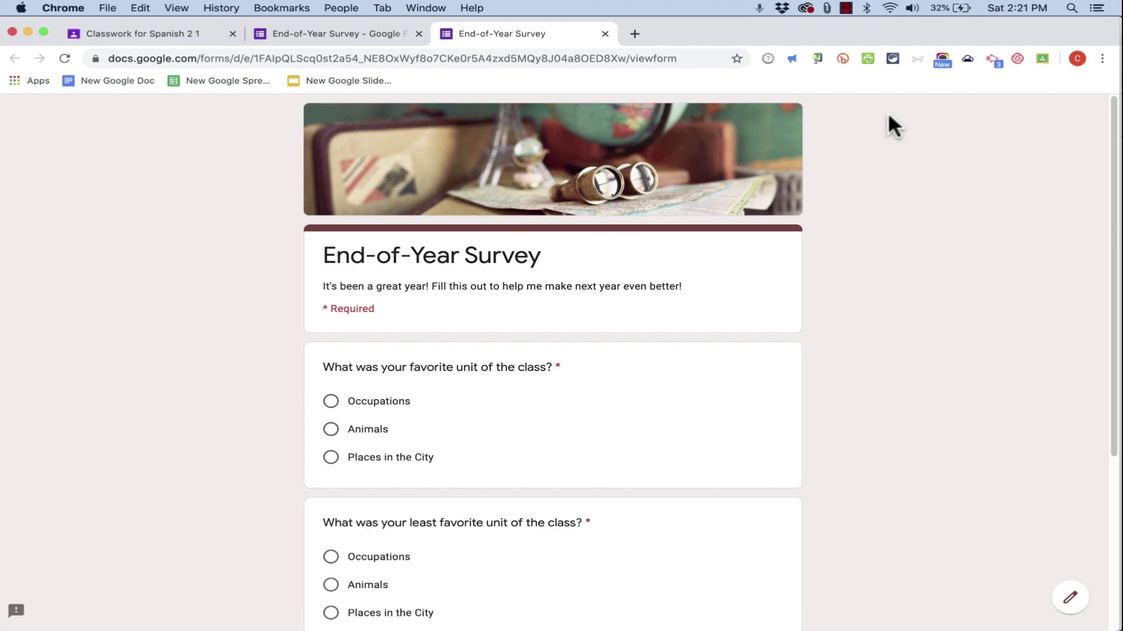
pyautogui.click(605, 34)
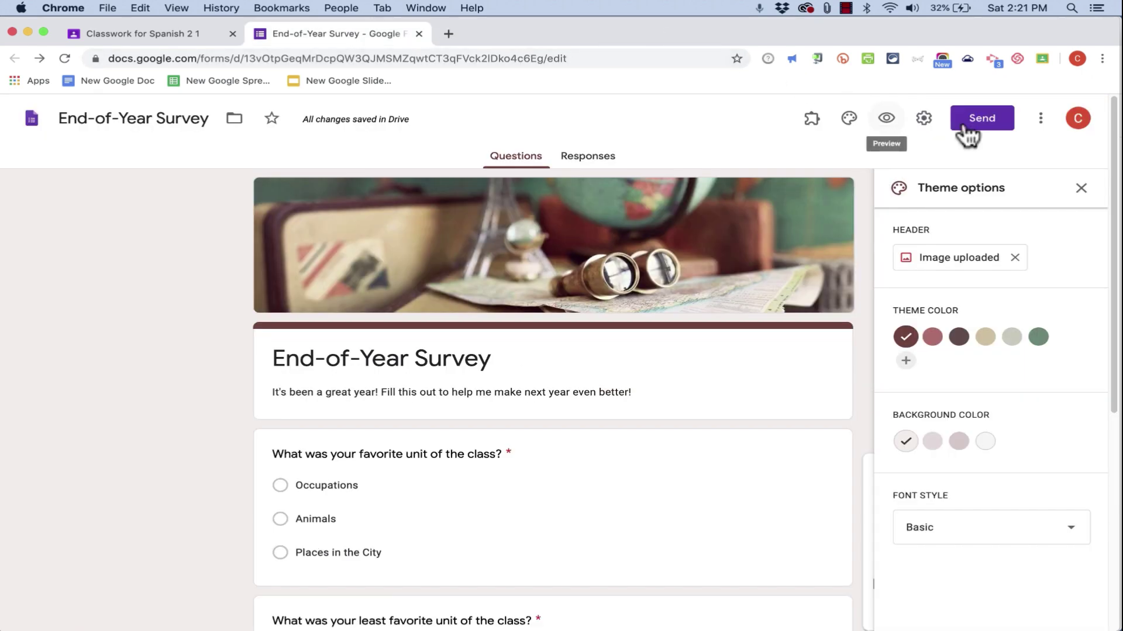
pyautogui.click(994, 118)
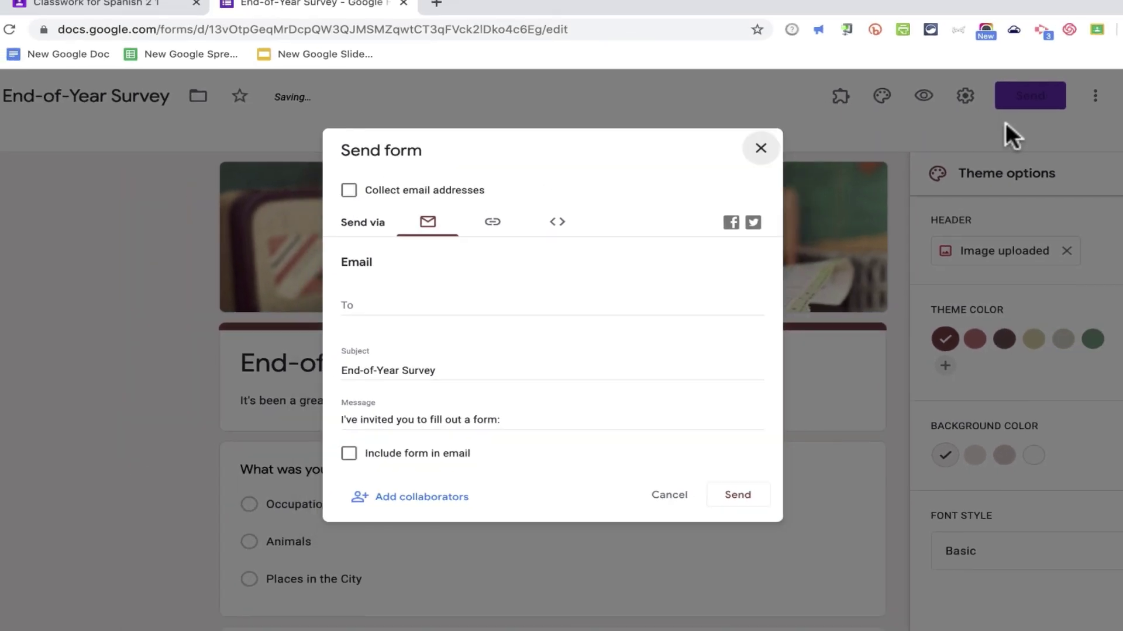
pyautogui.click(1005, 121)
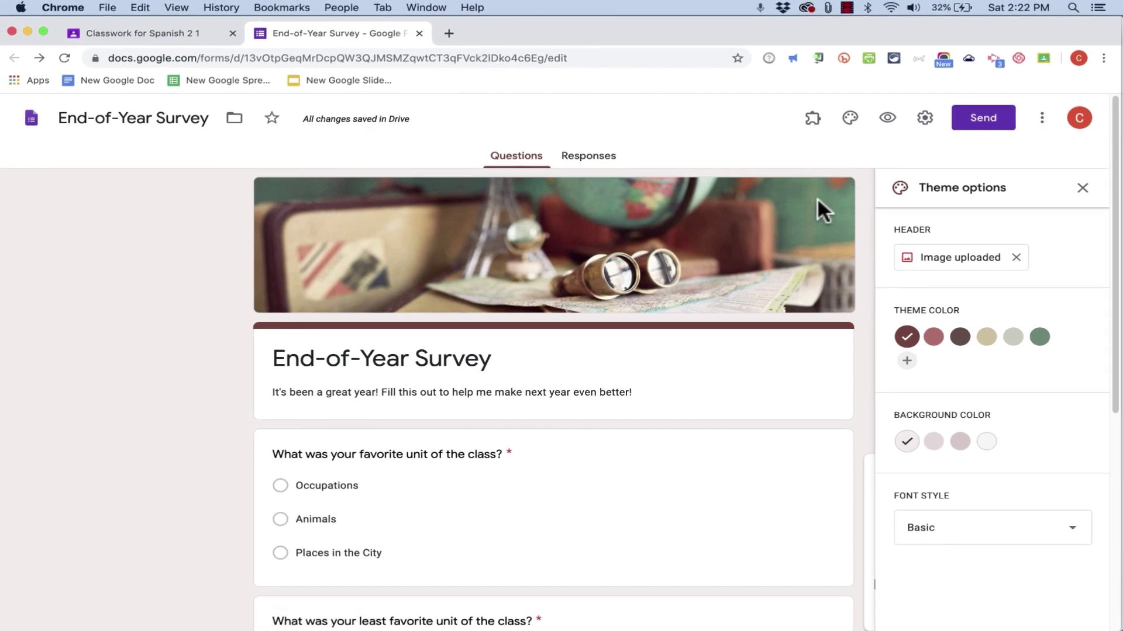
pyautogui.click(417, 34)
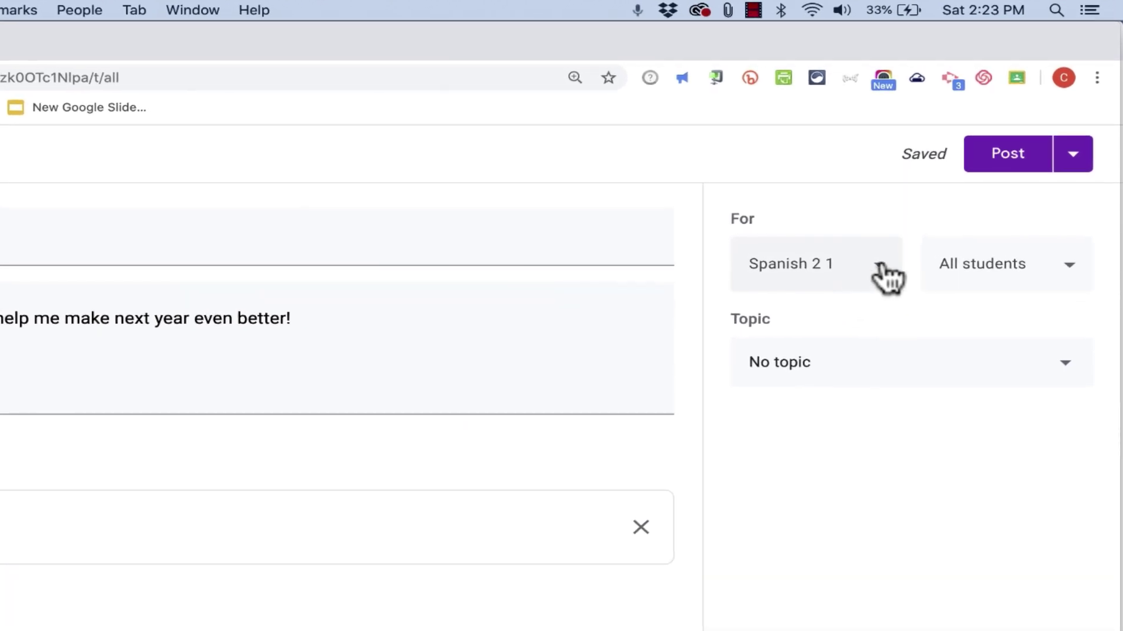
# Review the recipient classes and students, keeping the post for Spanish 2 1 only.
pyautogui.click(887, 278)
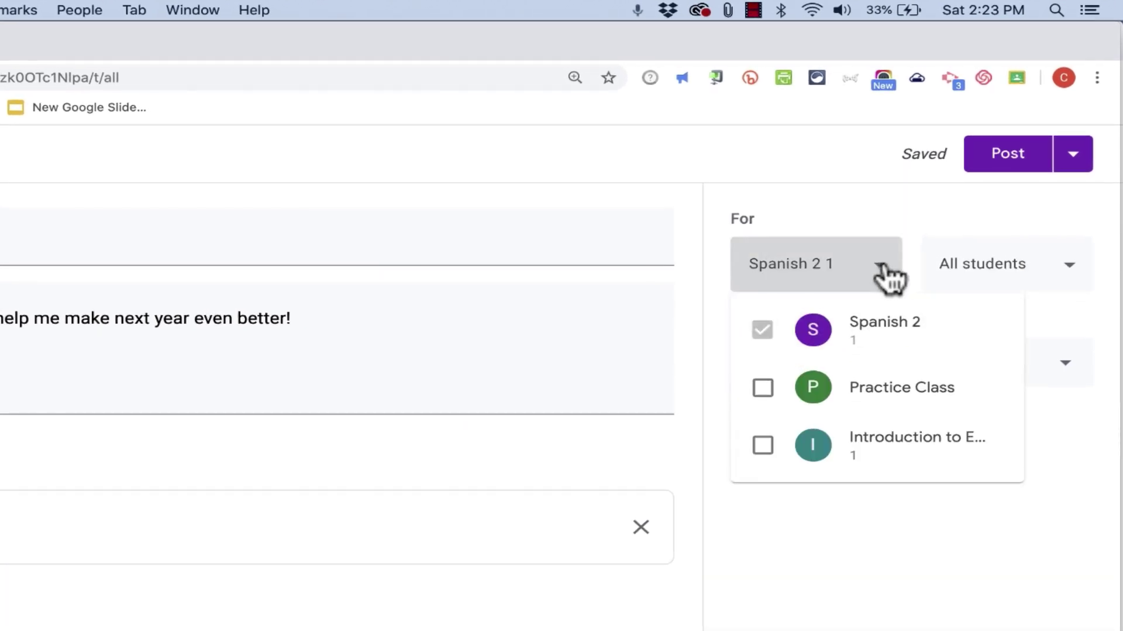
pyautogui.click(762, 388)
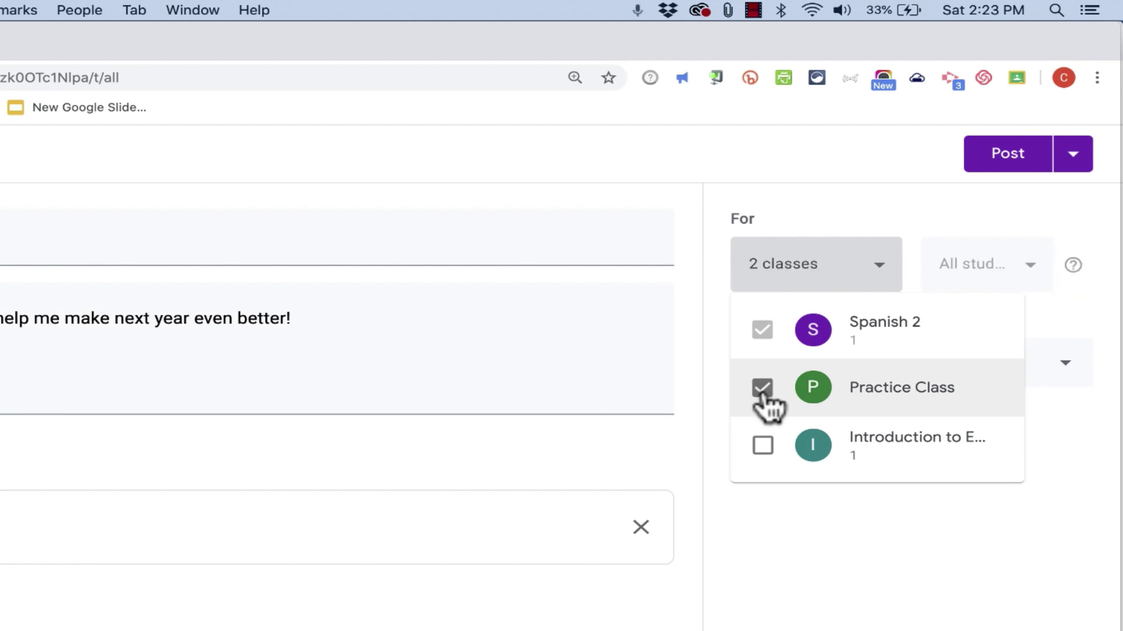
pyautogui.click(762, 445)
pyautogui.click(761, 444)
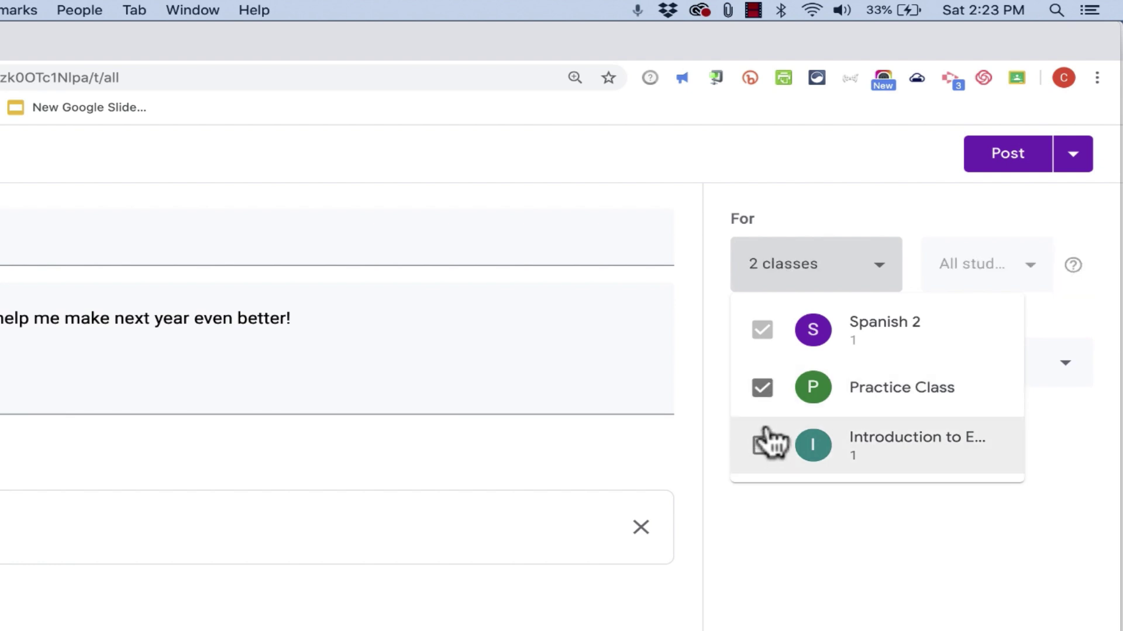
pyautogui.click(762, 388)
pyautogui.click(1078, 264)
pyautogui.click(1077, 263)
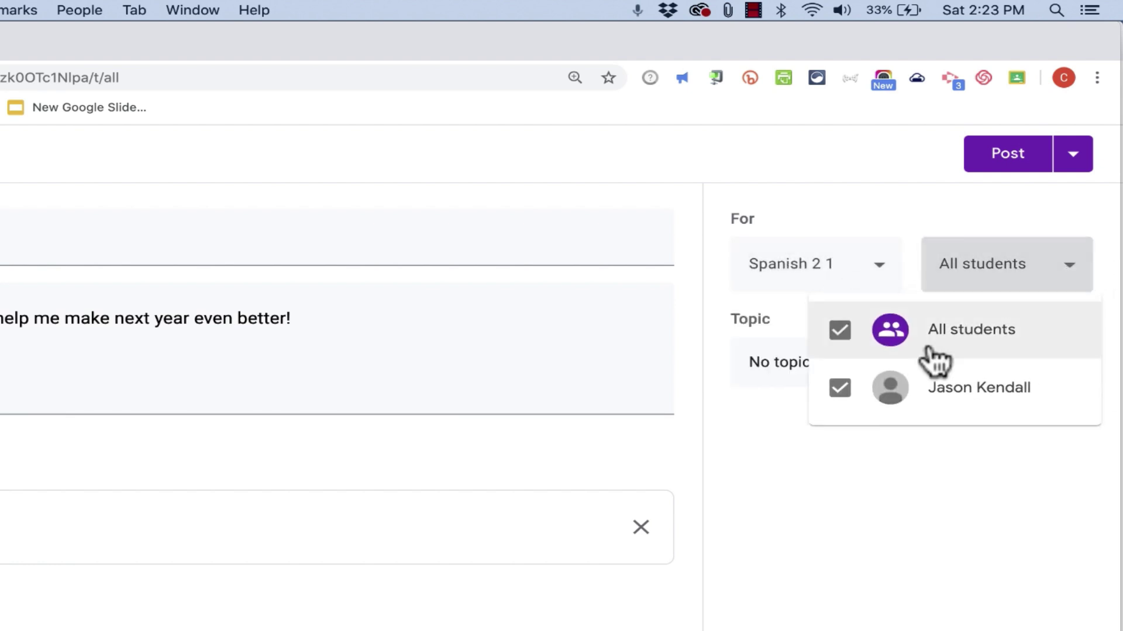
pyautogui.click(988, 517)
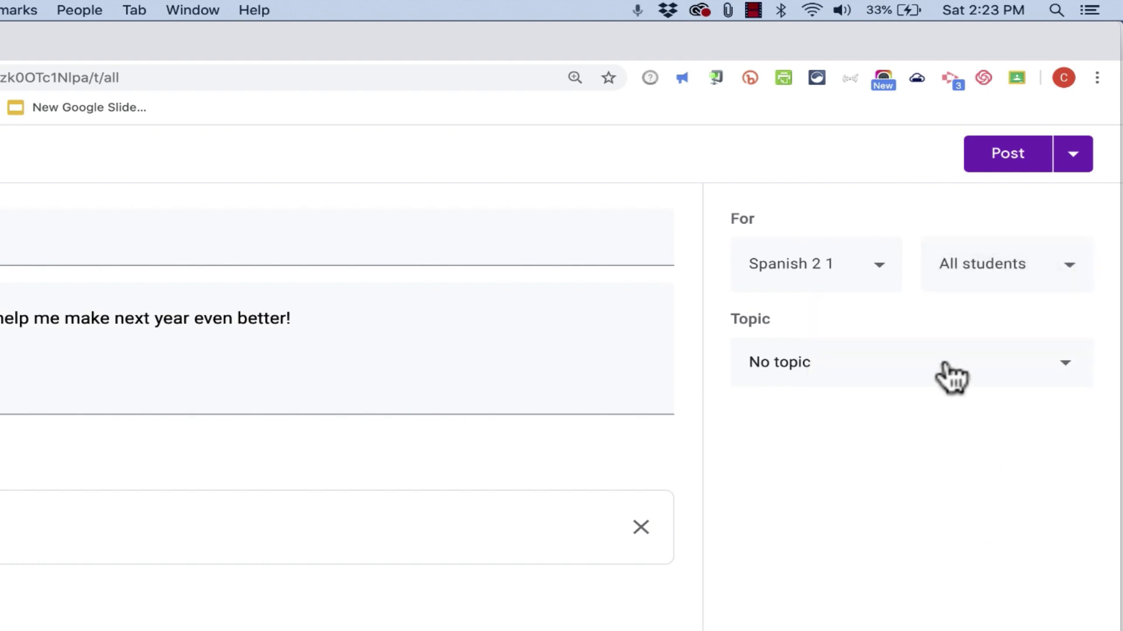
# File the material under a new 'Surveys' topic and post it.
pyautogui.click(959, 376)
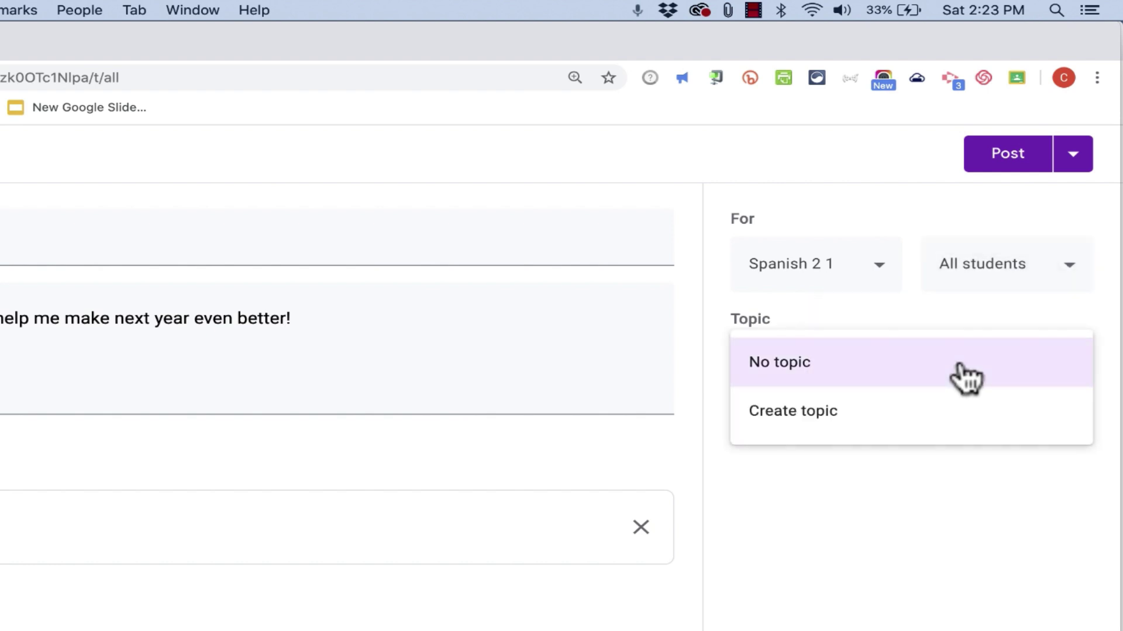
pyautogui.click(882, 410)
pyautogui.write('Surveys')
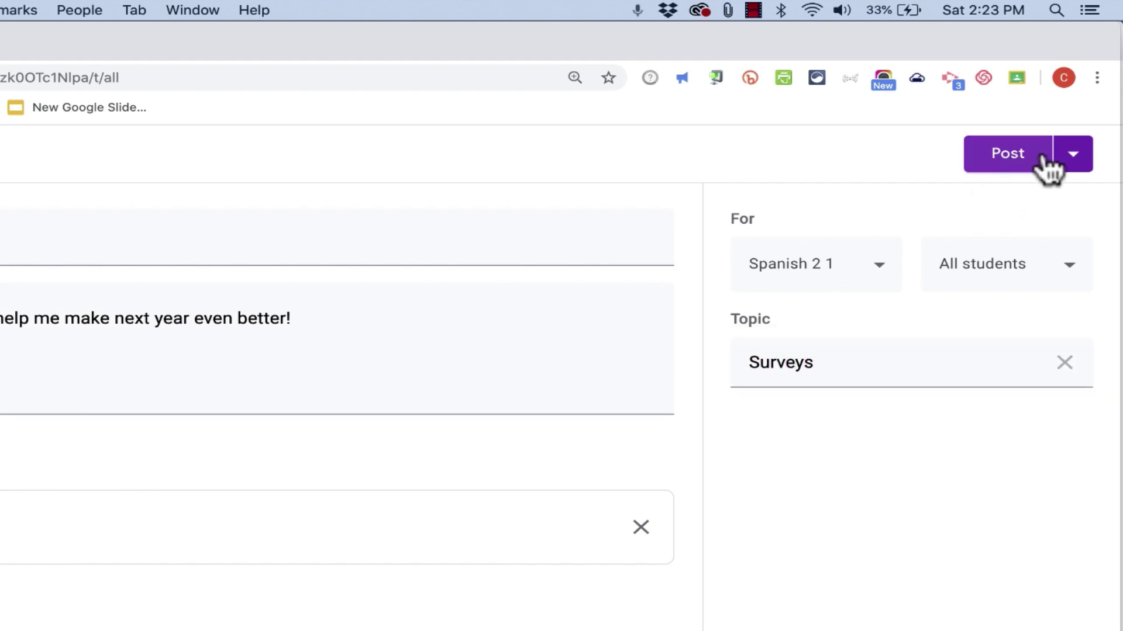
pyautogui.click(1073, 155)
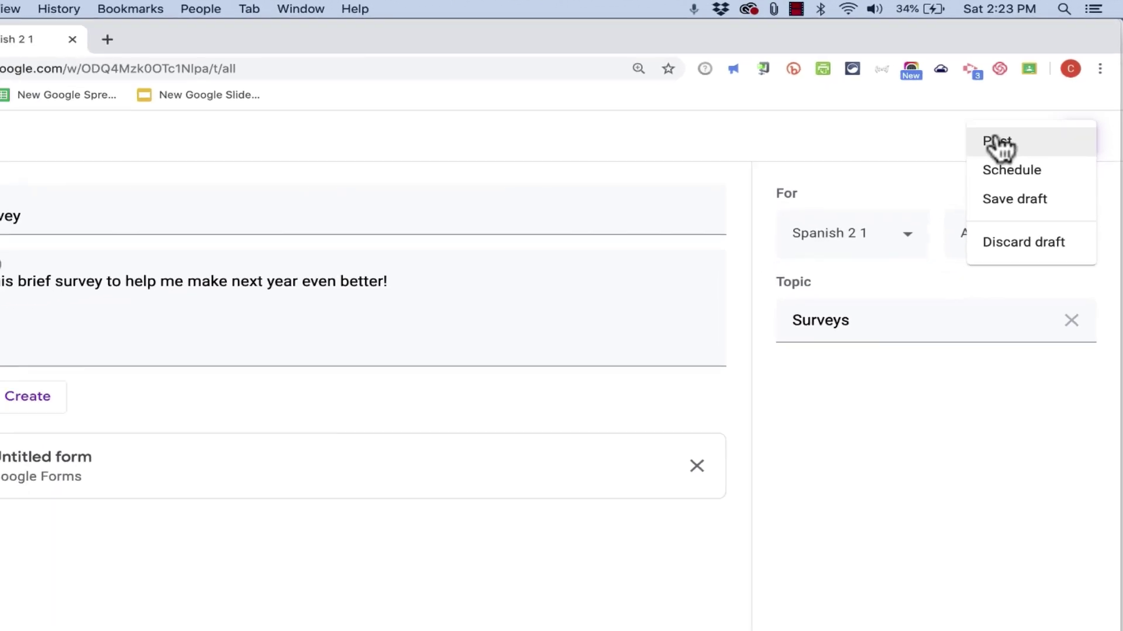
pyautogui.click(999, 142)
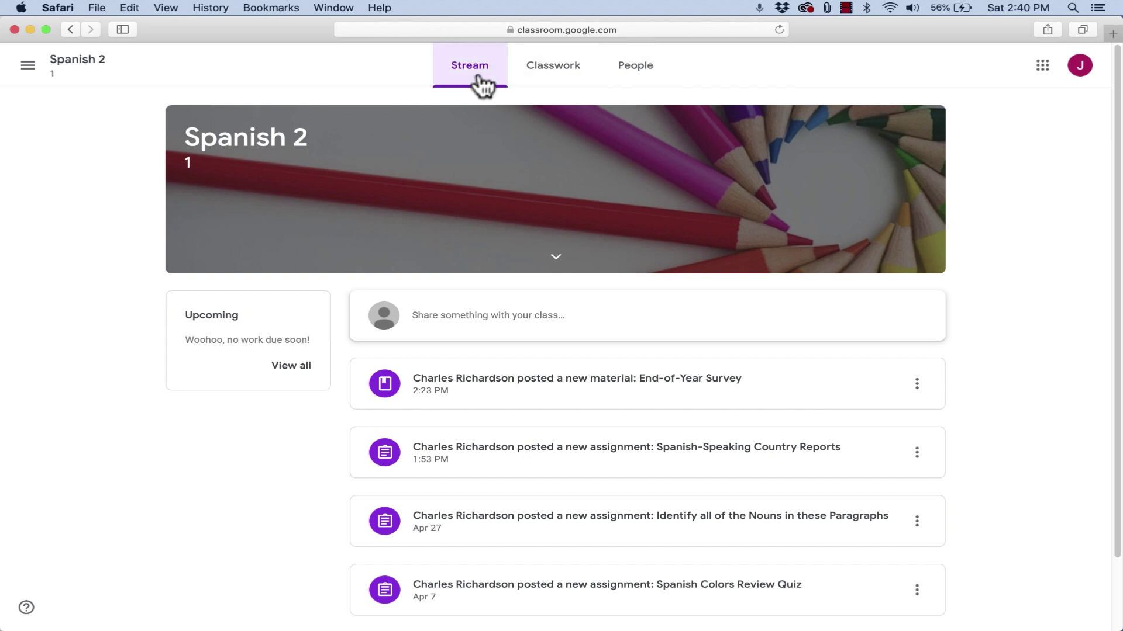
# As a student, go from Classwork to Stream and open the End-of-Year Survey post's form.
pyautogui.click(543, 71)
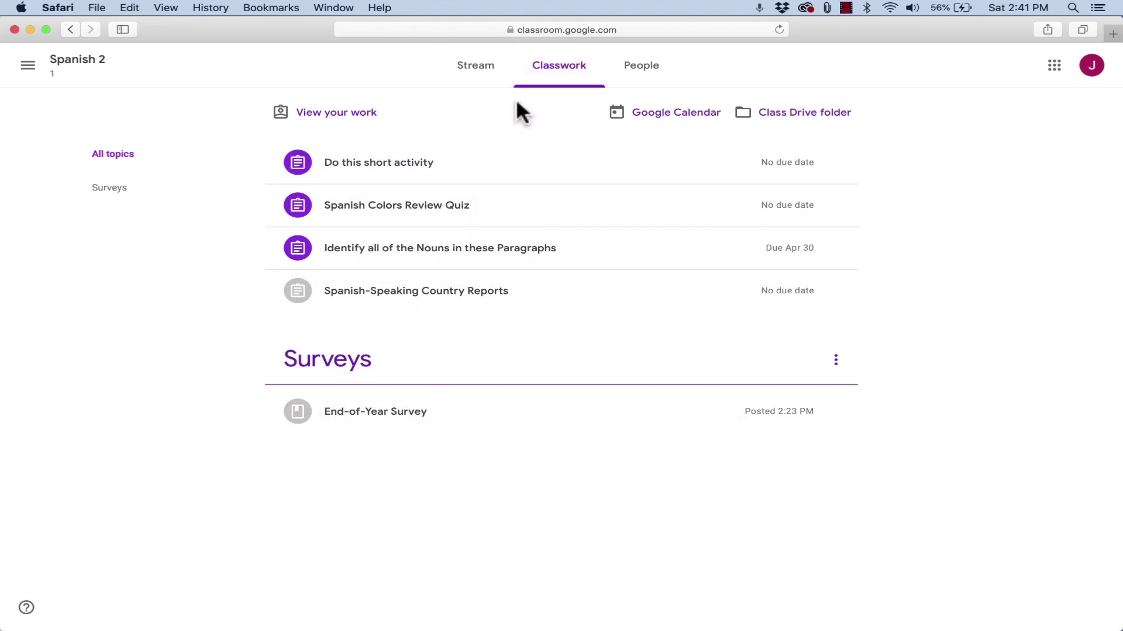
pyautogui.click(477, 88)
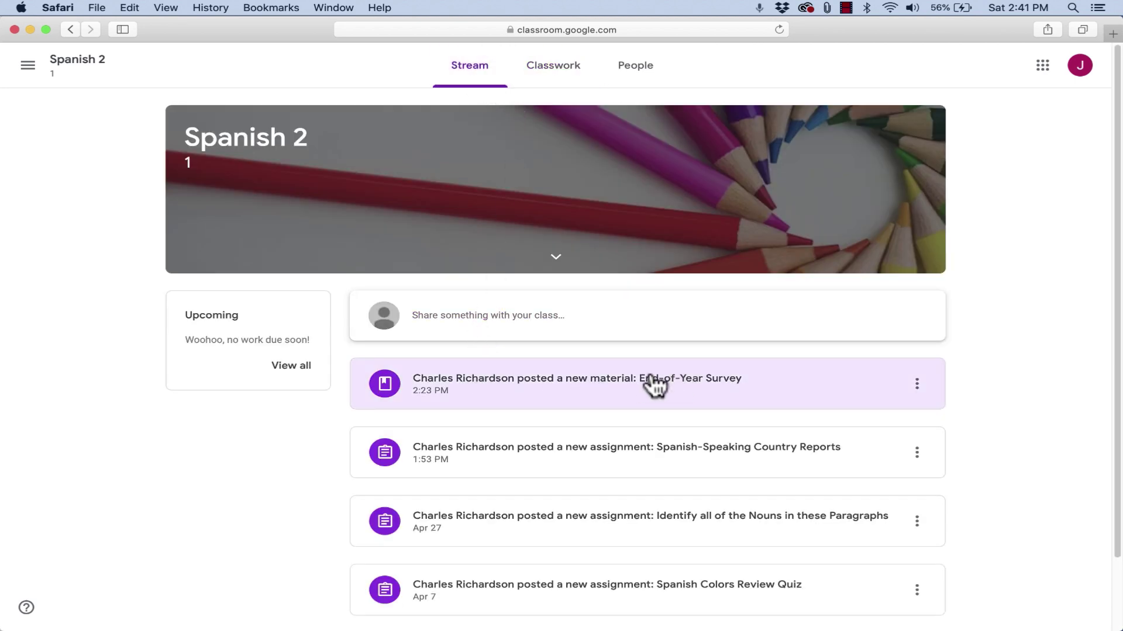
pyautogui.click(612, 388)
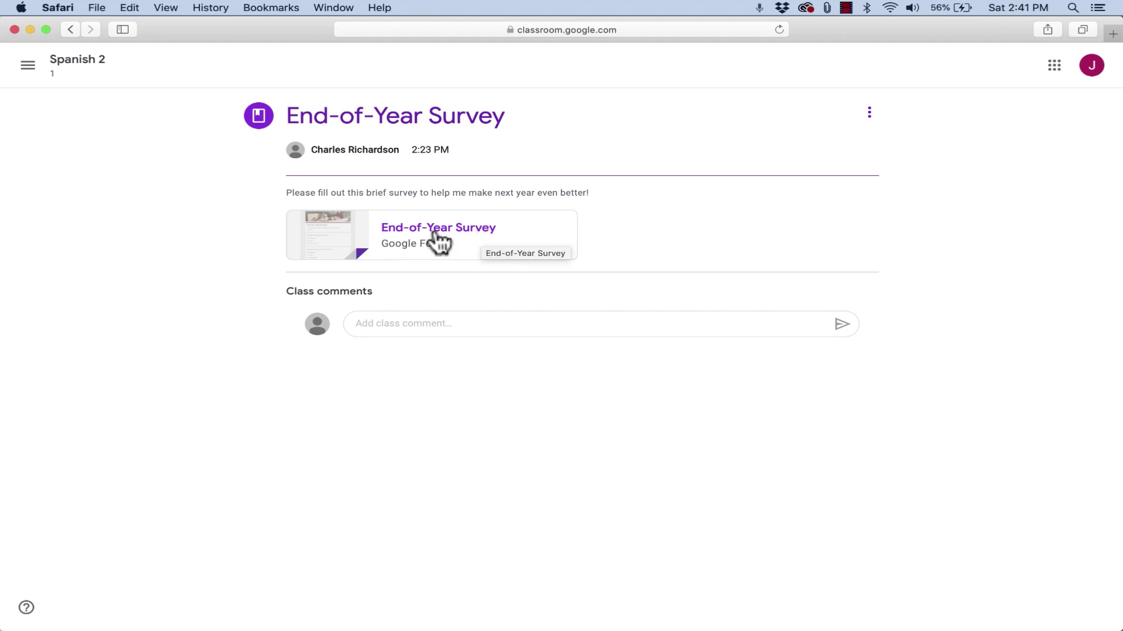
pyautogui.click(437, 233)
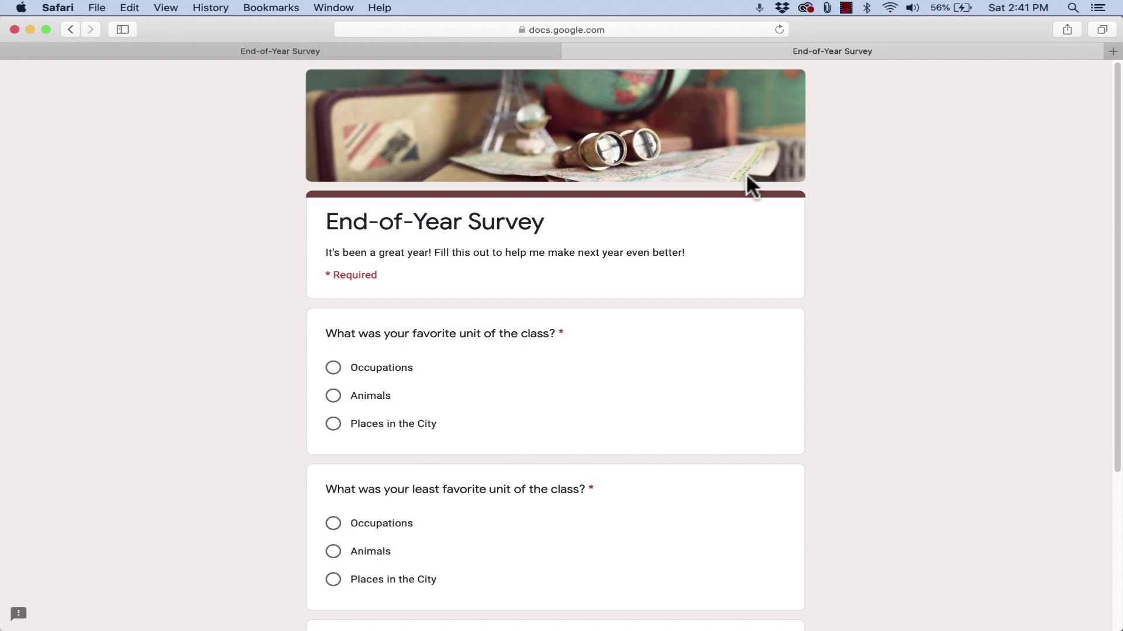
# Answer with Occupations as favorite unit, Places in the City as least favorite, and 'Pues', then submit.
pyautogui.scroll(-5, 699, 178)
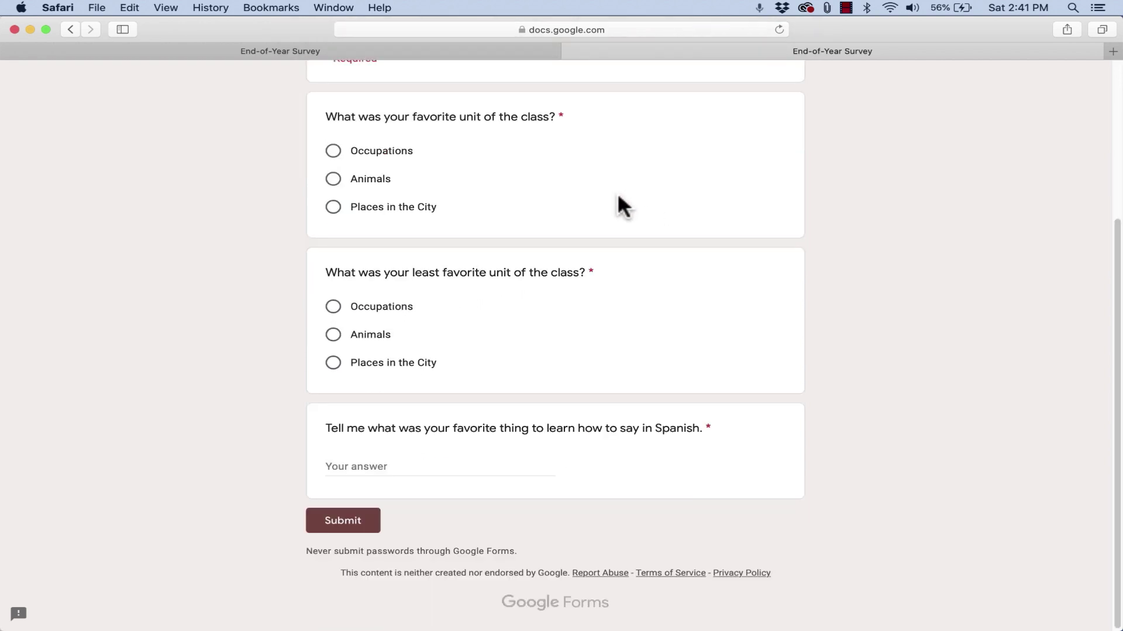
pyautogui.scroll(2, 618, 197)
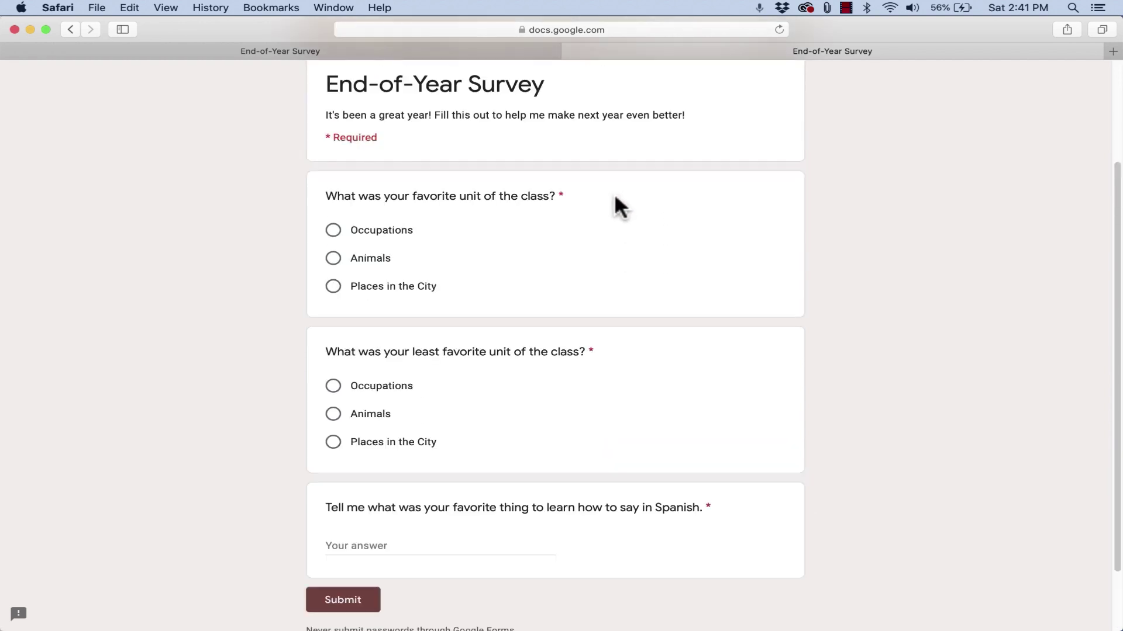
pyautogui.click(333, 230)
pyautogui.click(333, 442)
pyautogui.scroll(-1, 331, 438)
pyautogui.click(403, 511)
pyautogui.write('Pues')
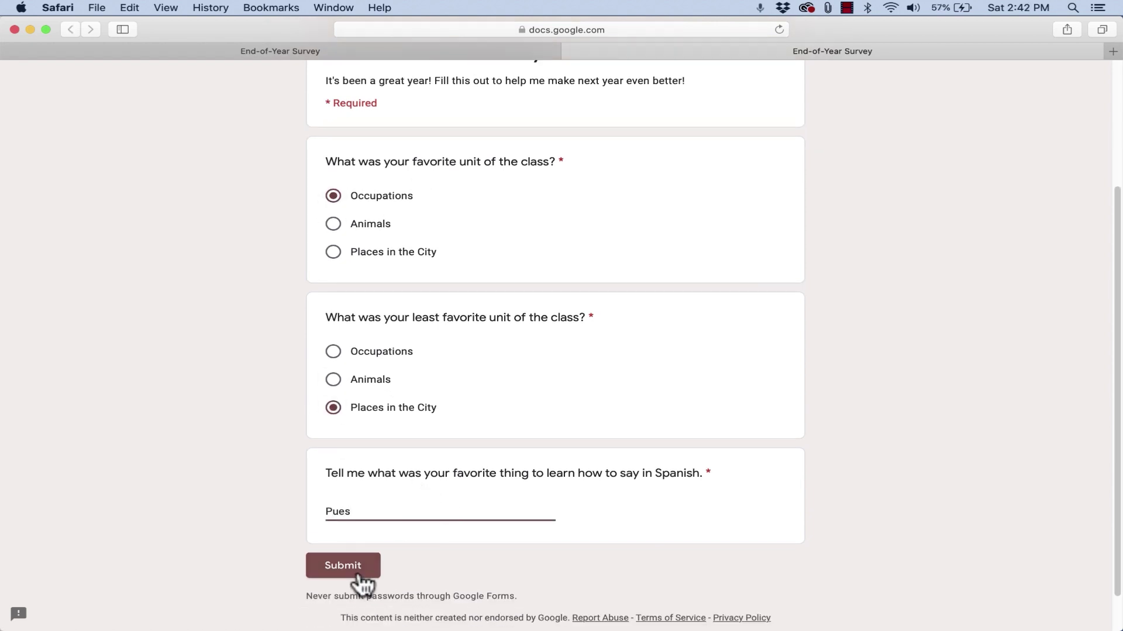
pyautogui.click(357, 568)
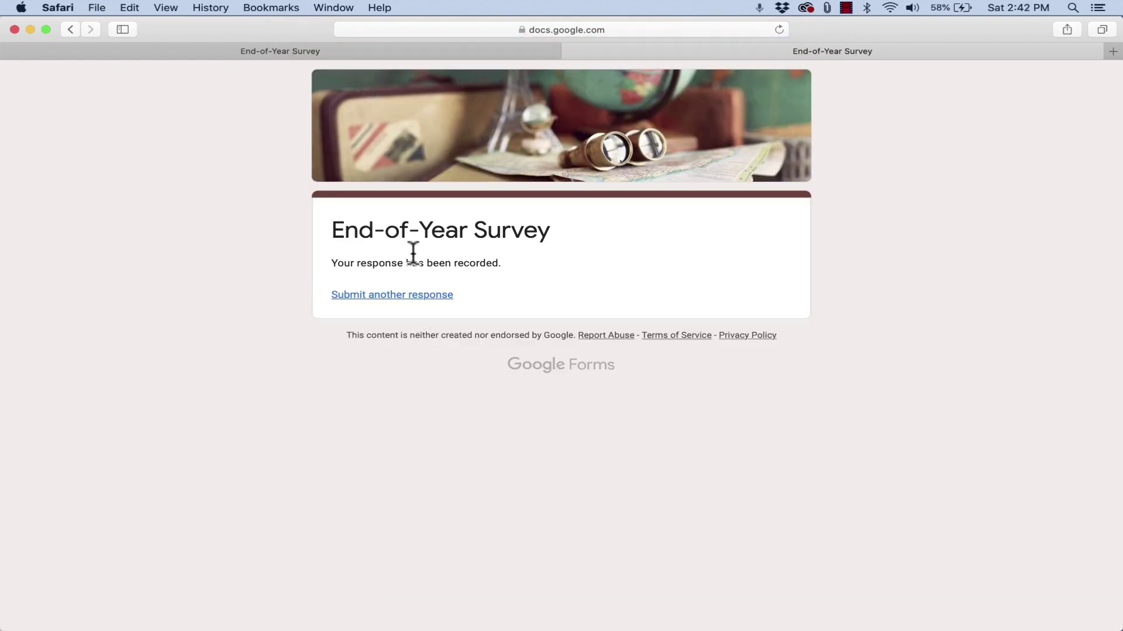
# Post the class comment 'Fun survey!' on the survey material and expand the End-of-Year Survey entry.
pyautogui.click(569, 51)
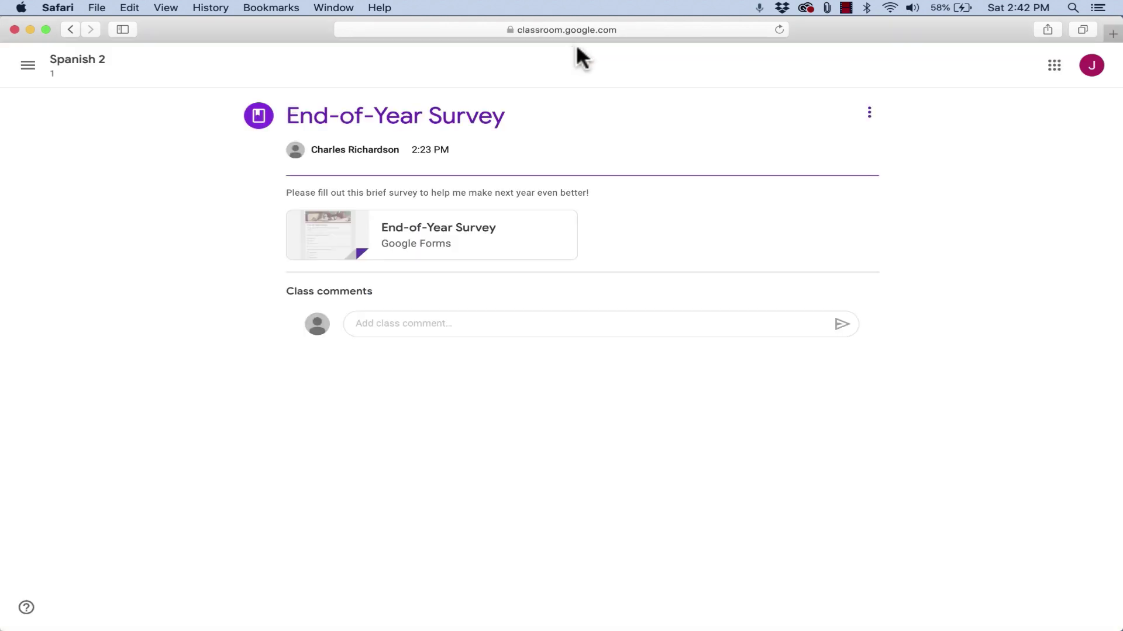
pyautogui.click(431, 327)
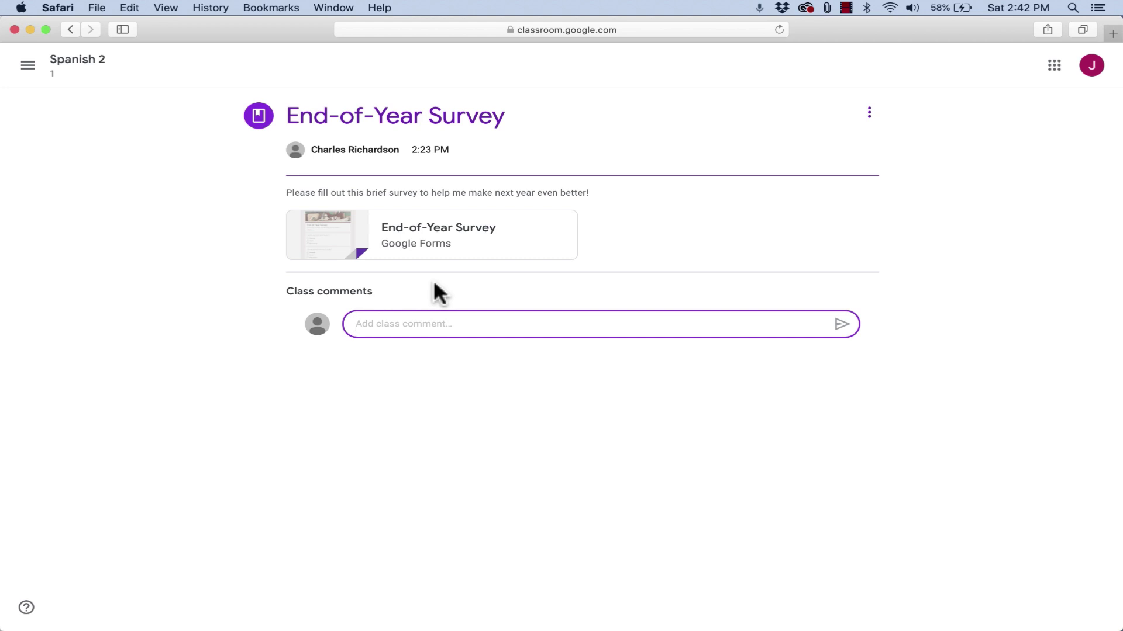
pyautogui.write('Fun survey!')
pyautogui.click(839, 329)
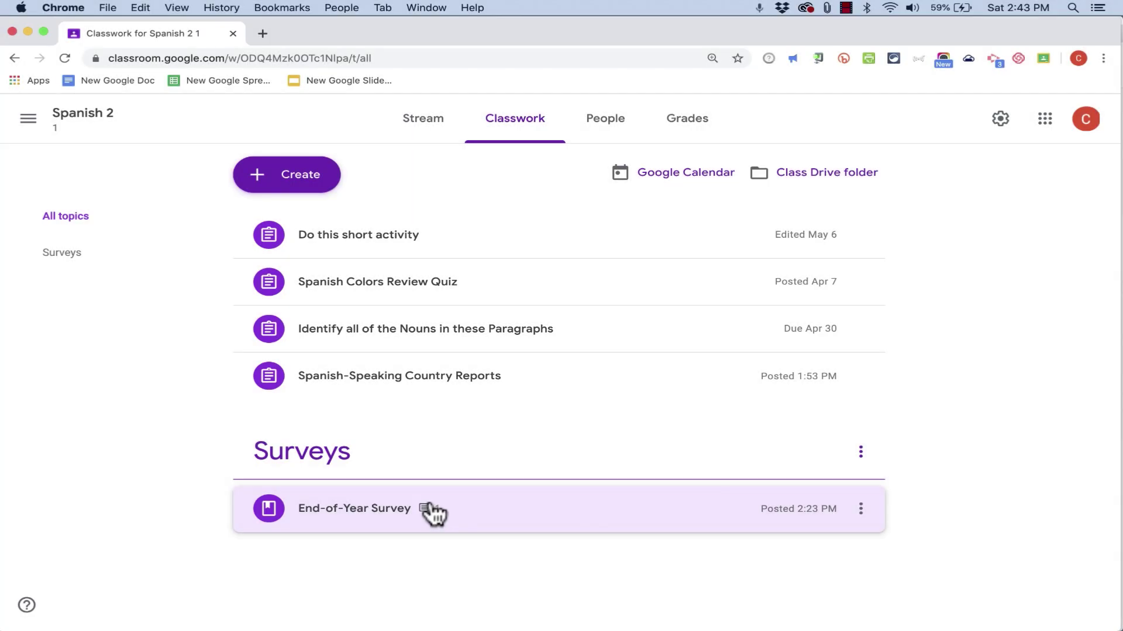
pyautogui.click(433, 512)
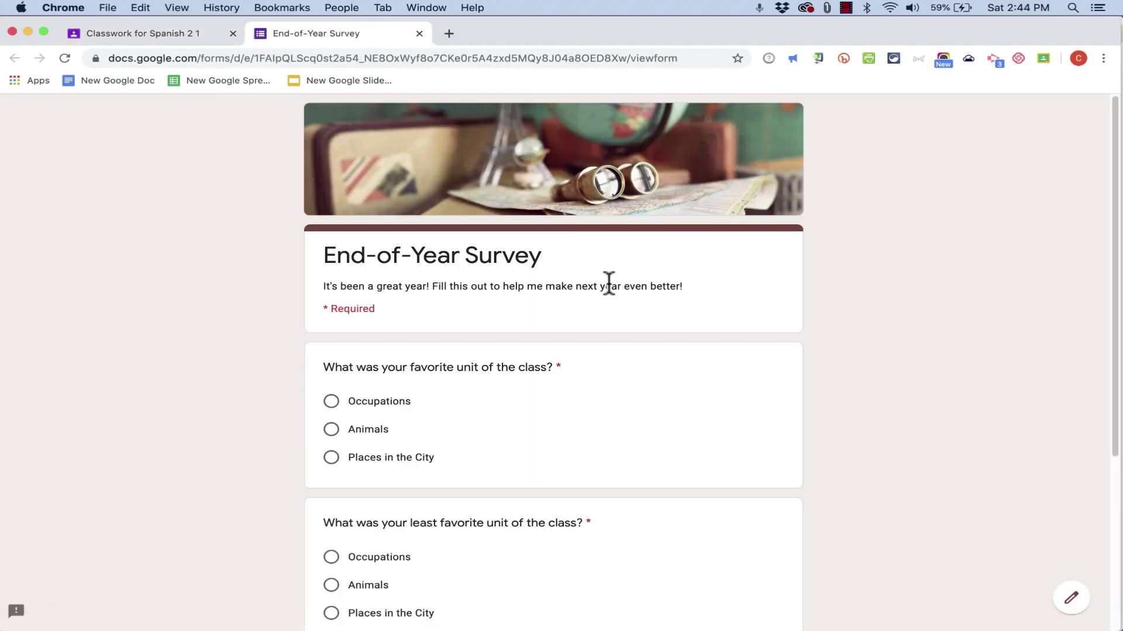
# Open the End-of-Year Survey in the form editor and review the Responses summary.
pyautogui.click(1069, 599)
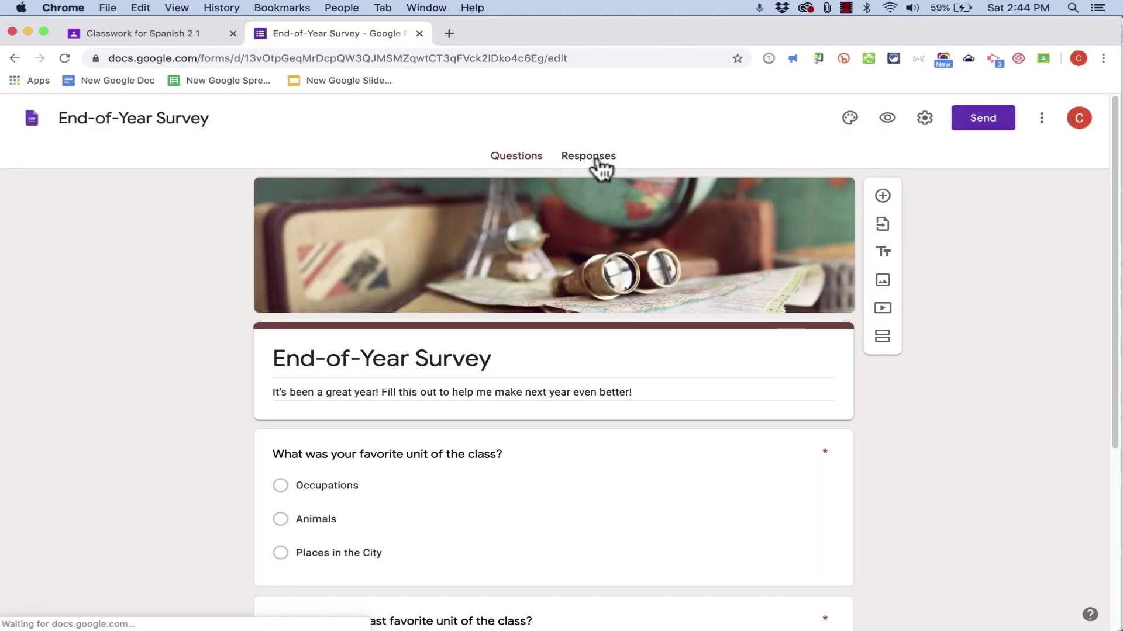
pyautogui.click(597, 162)
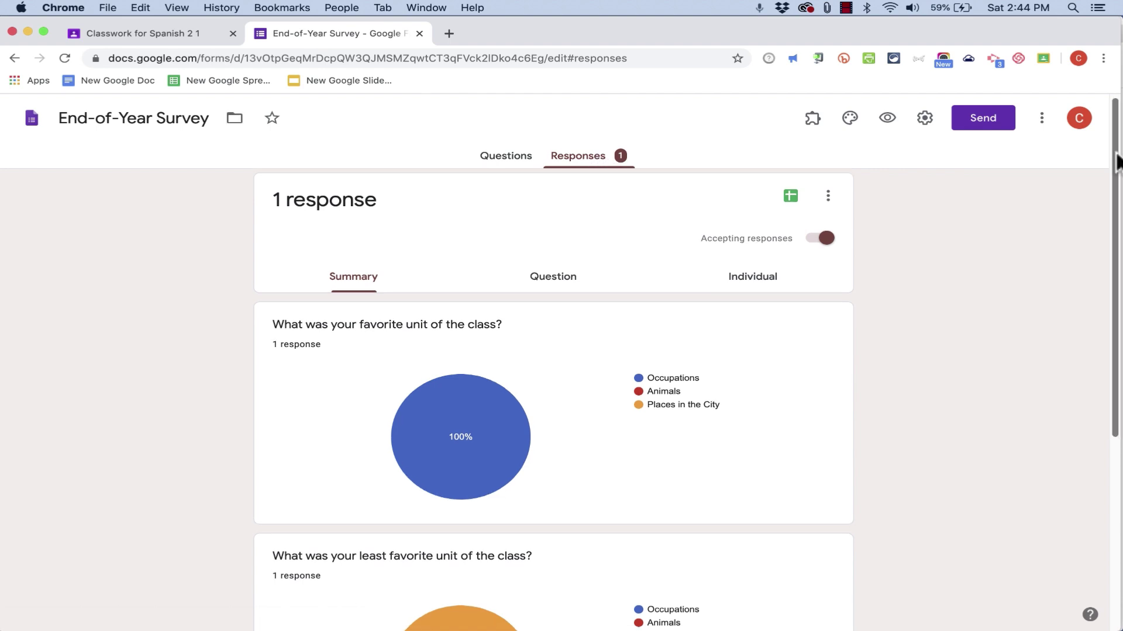
pyautogui.moveTo(1115, 161); pyautogui.dragTo(1115, 355)
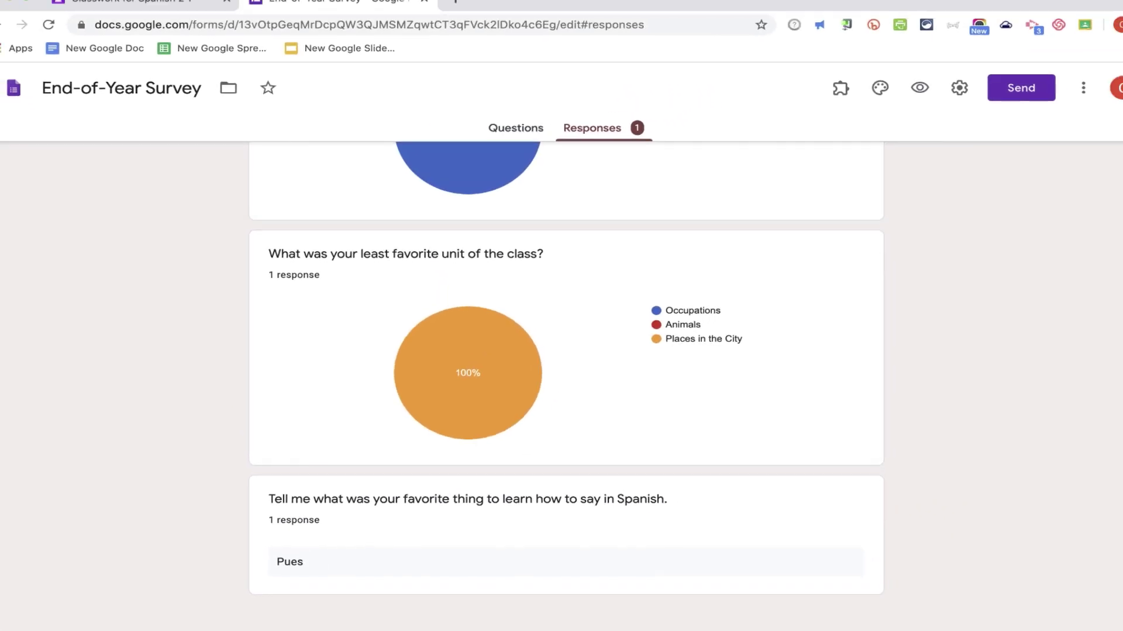
pyautogui.scroll(10, 561, 351)
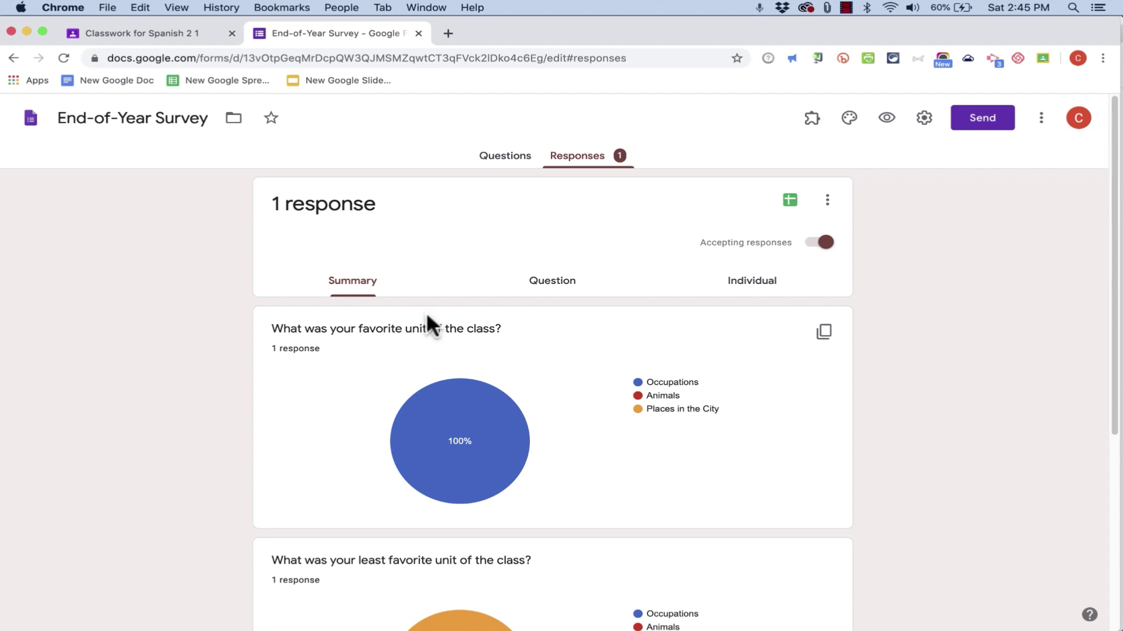
pyautogui.scroll(-5, 469, 345)
pyautogui.scroll(8, 469, 347)
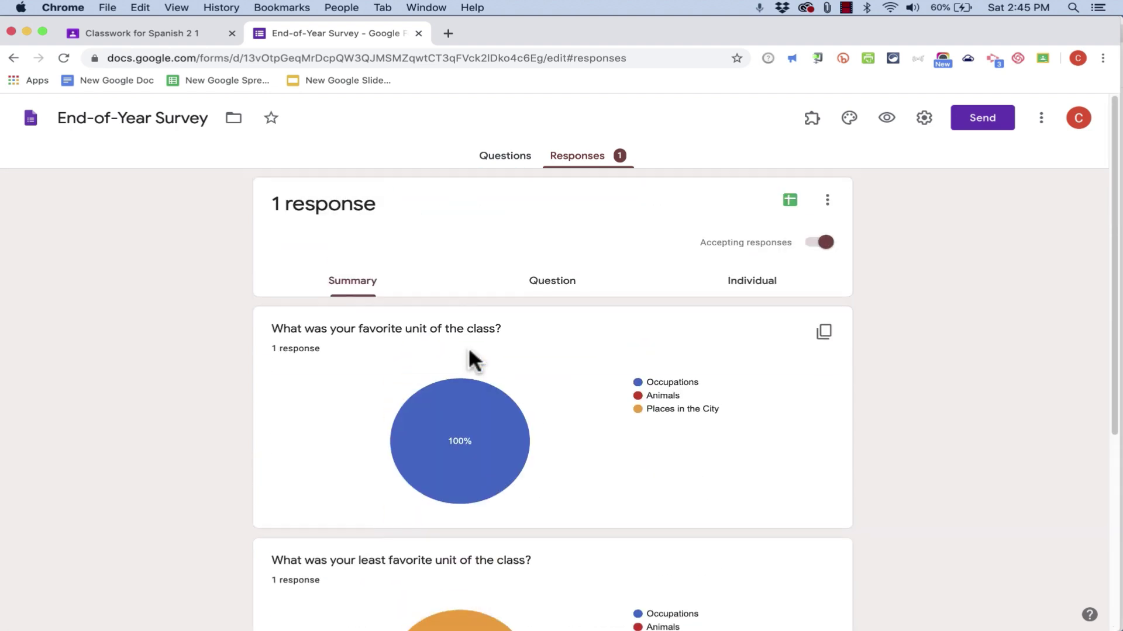
# Check the response per question and individually, then turn off Accepting responses.
pyautogui.click(572, 288)
pyautogui.scroll(-1, 592, 331)
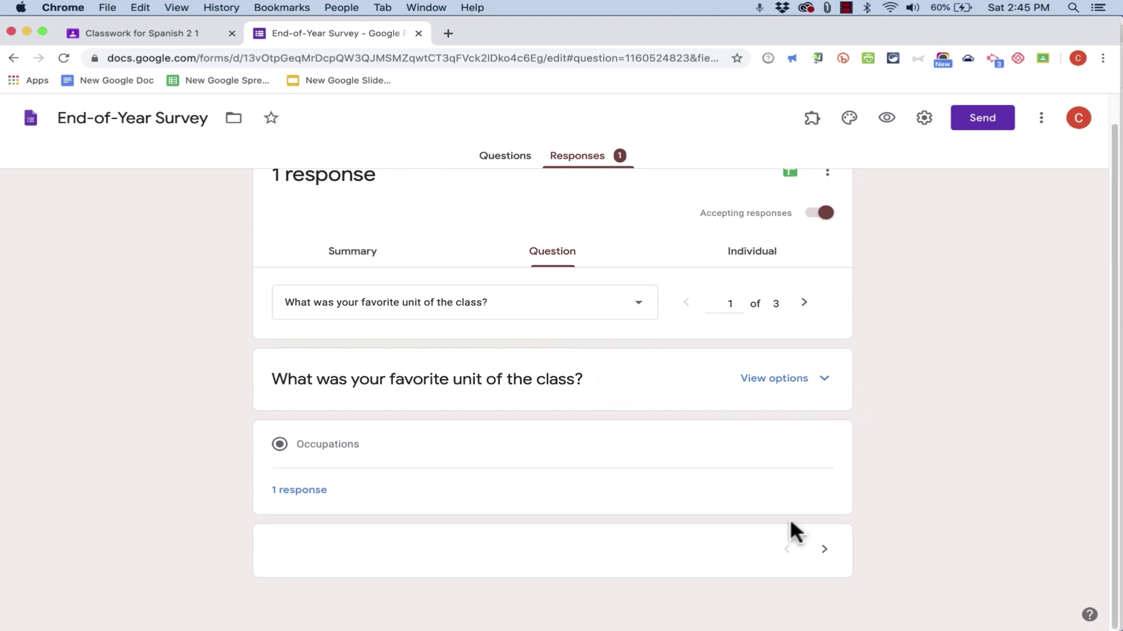
pyautogui.click(806, 305)
pyautogui.click(752, 251)
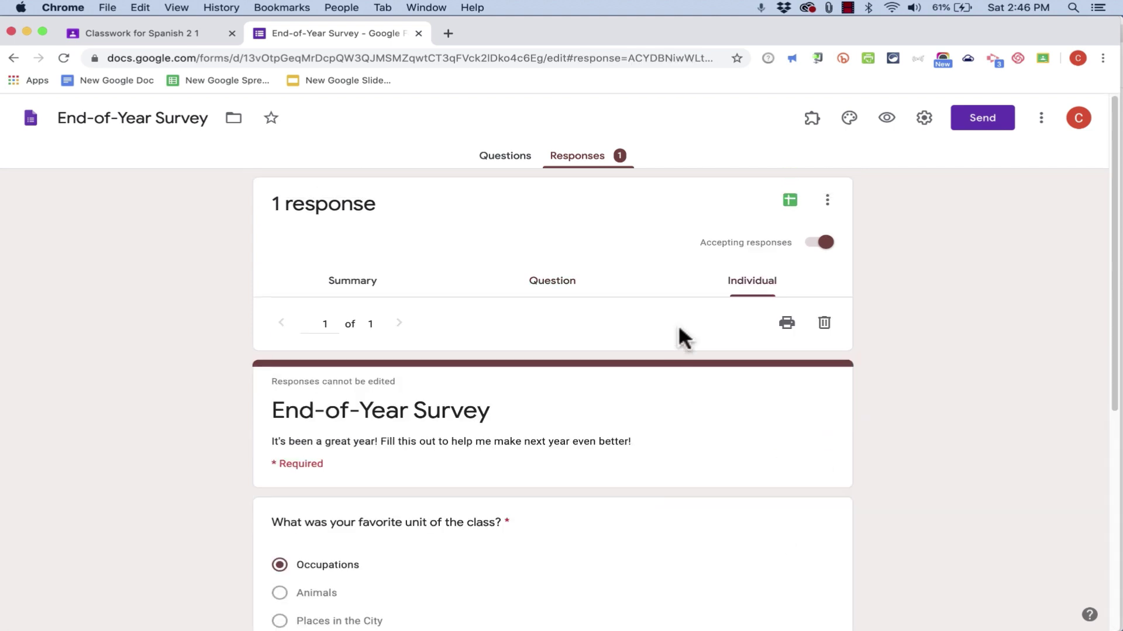
pyautogui.click(826, 243)
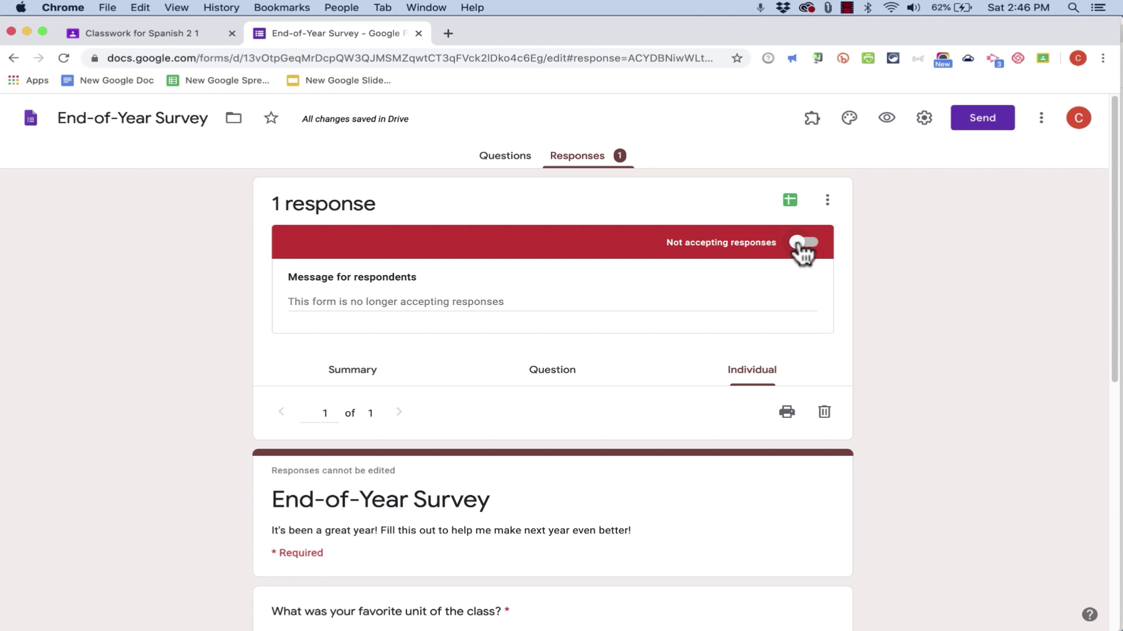
# Turn Accepting responses back on, close the form tab, and scroll Classwork to the top.
pyautogui.click(802, 243)
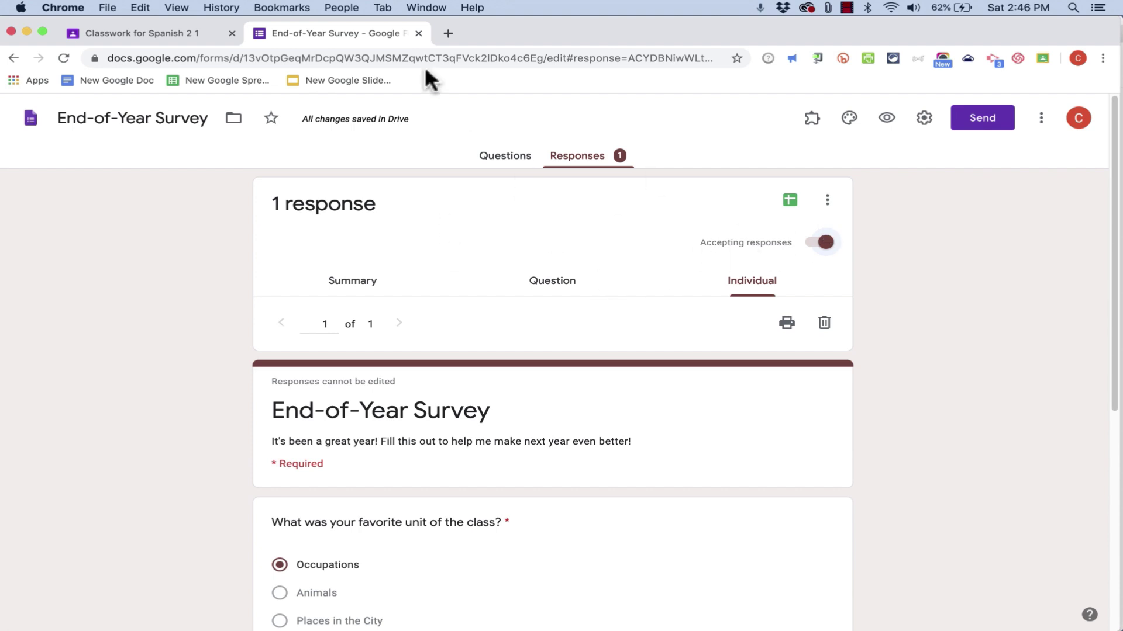
pyautogui.click(418, 33)
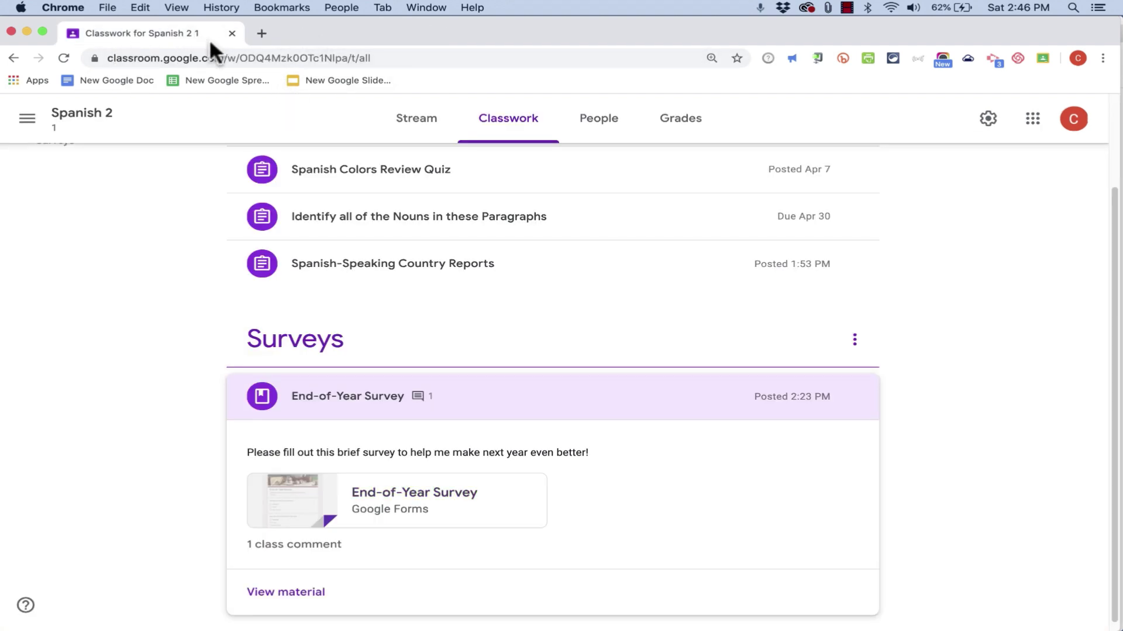
pyautogui.scroll(3, 672, 360)
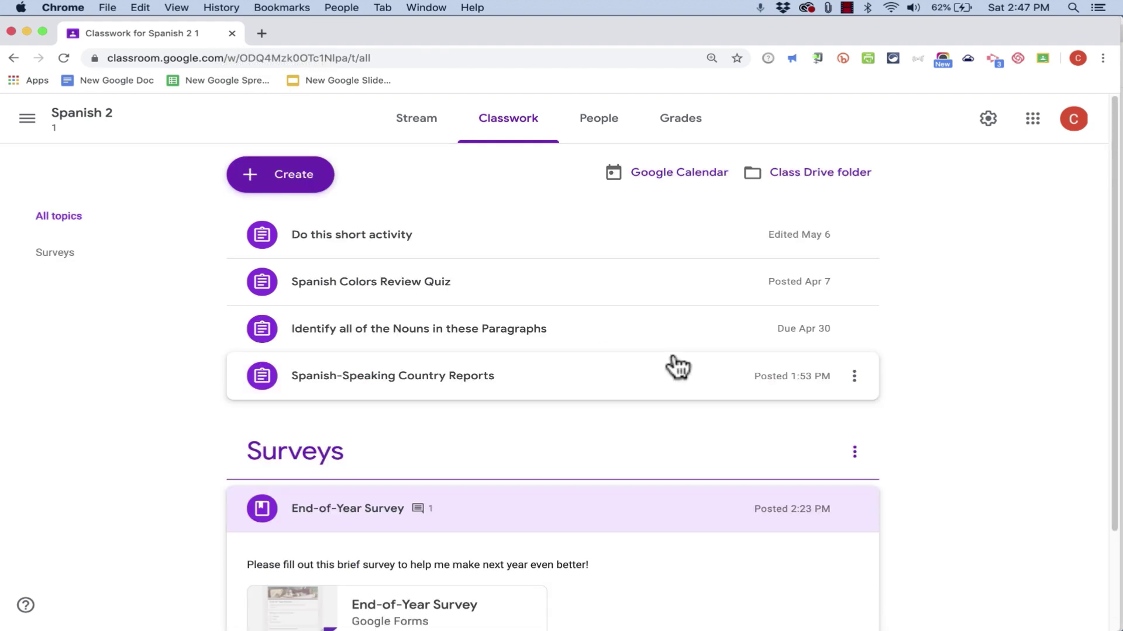